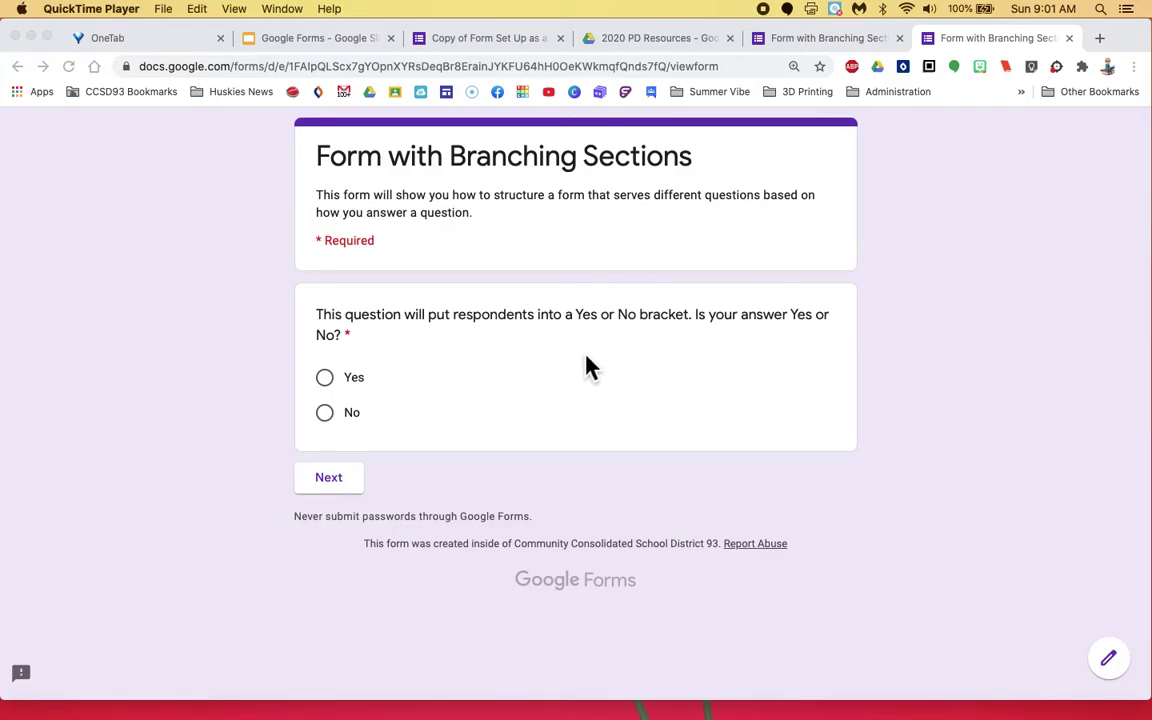
Try the Yes branch of the sample form by answering Yes, continuing to its section, and going back to the first question
{"action": "left_click", "coordinate": [330, 384]}
{"action": "left_click", "coordinate": [340, 388]}
{"action": "left_click", "coordinate": [345, 485]}
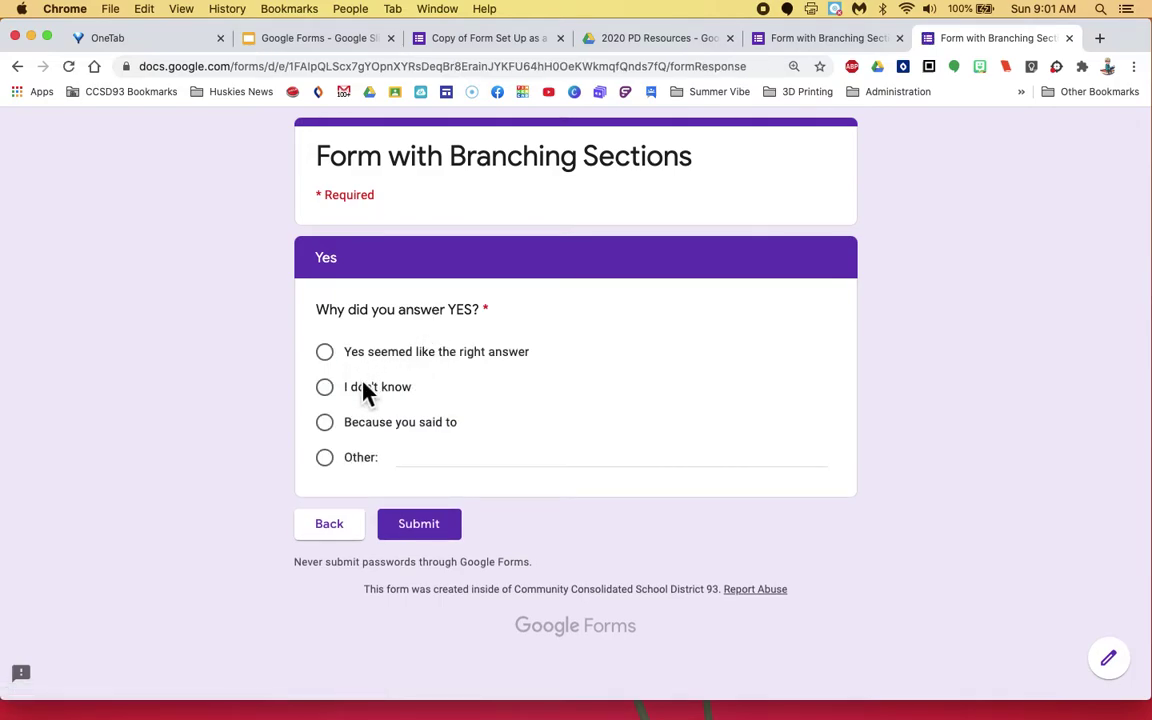
{"action": "left_click", "coordinate": [343, 401]}
{"action": "left_click", "coordinate": [333, 537]}
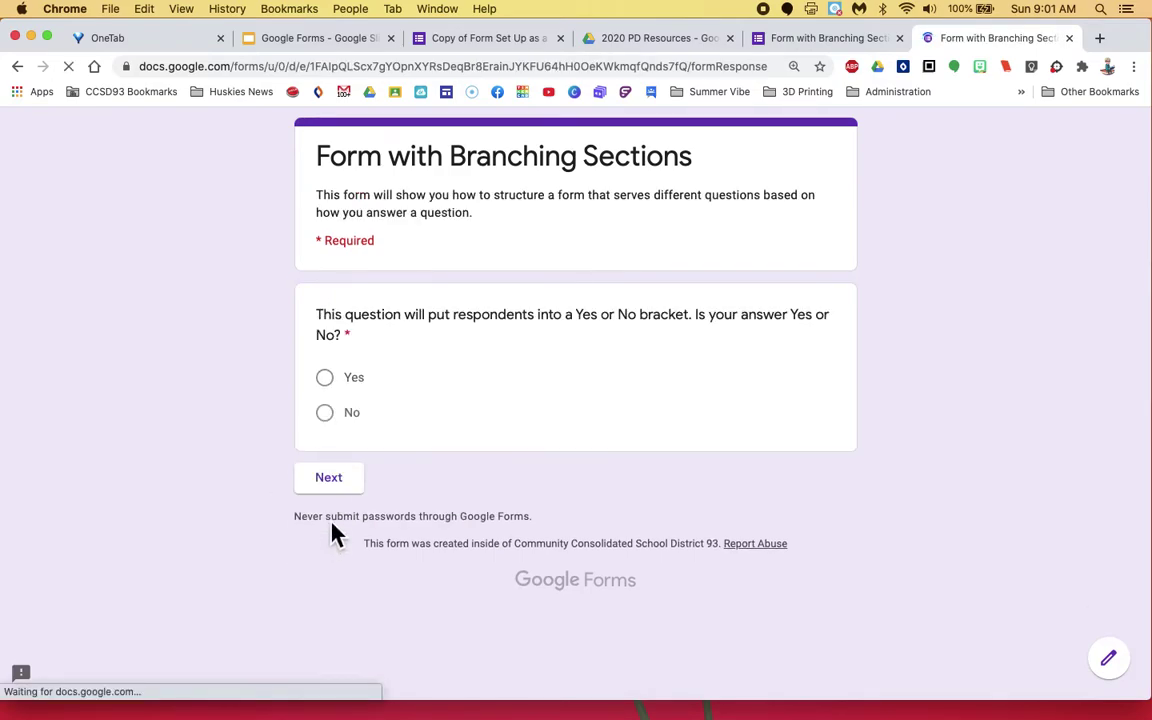
Answer No to the form's first question and continue to view the No section
{"action": "left_click", "coordinate": [326, 378]}
{"action": "left_click", "coordinate": [328, 414]}
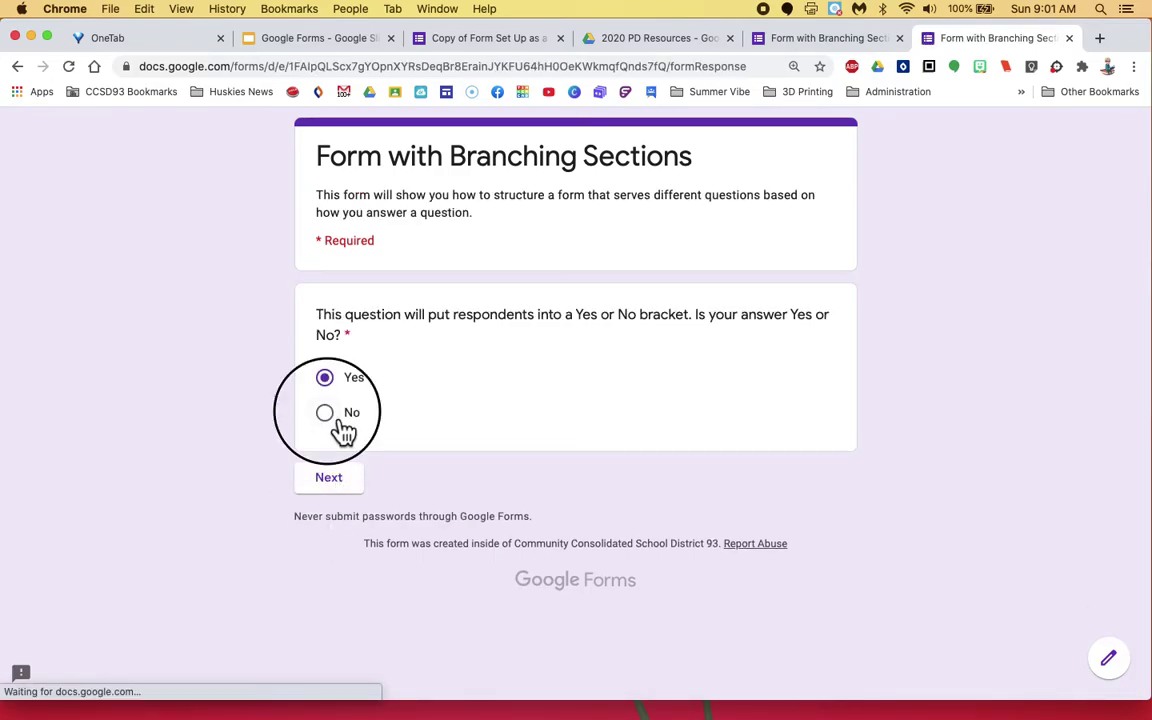
{"action": "left_click", "coordinate": [332, 485]}
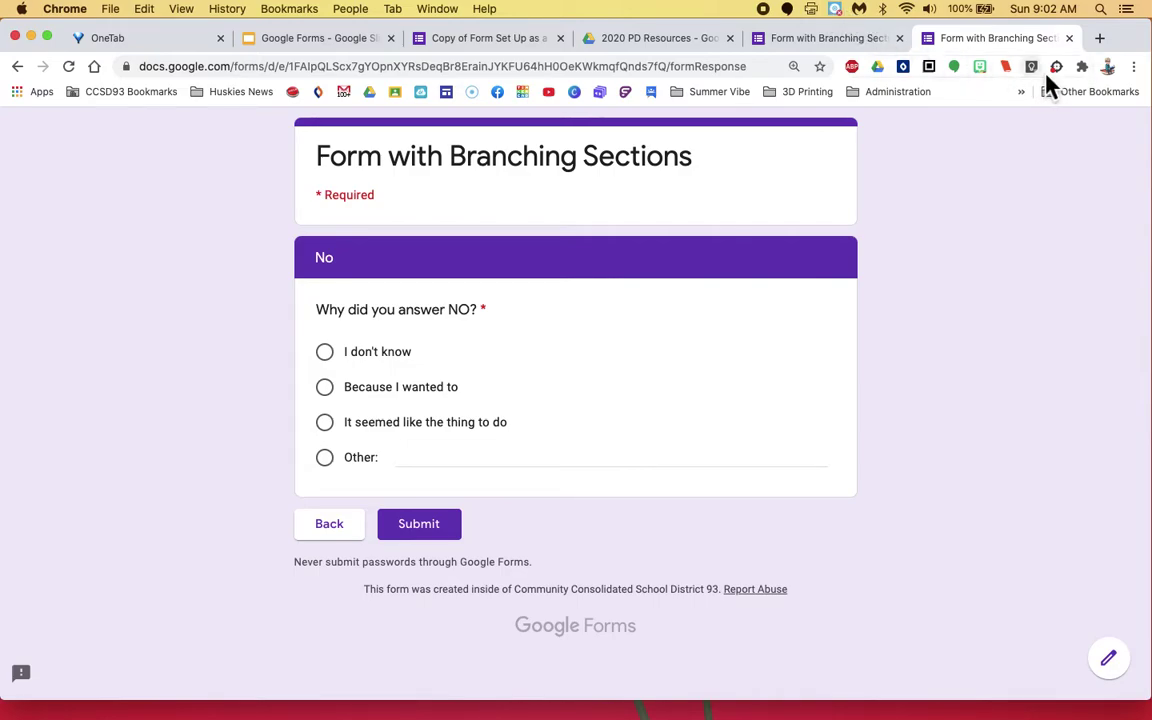
Close the live sample form without submitting it and create a new blank form from the Forms home page
{"action": "left_click", "coordinate": [1069, 38]}
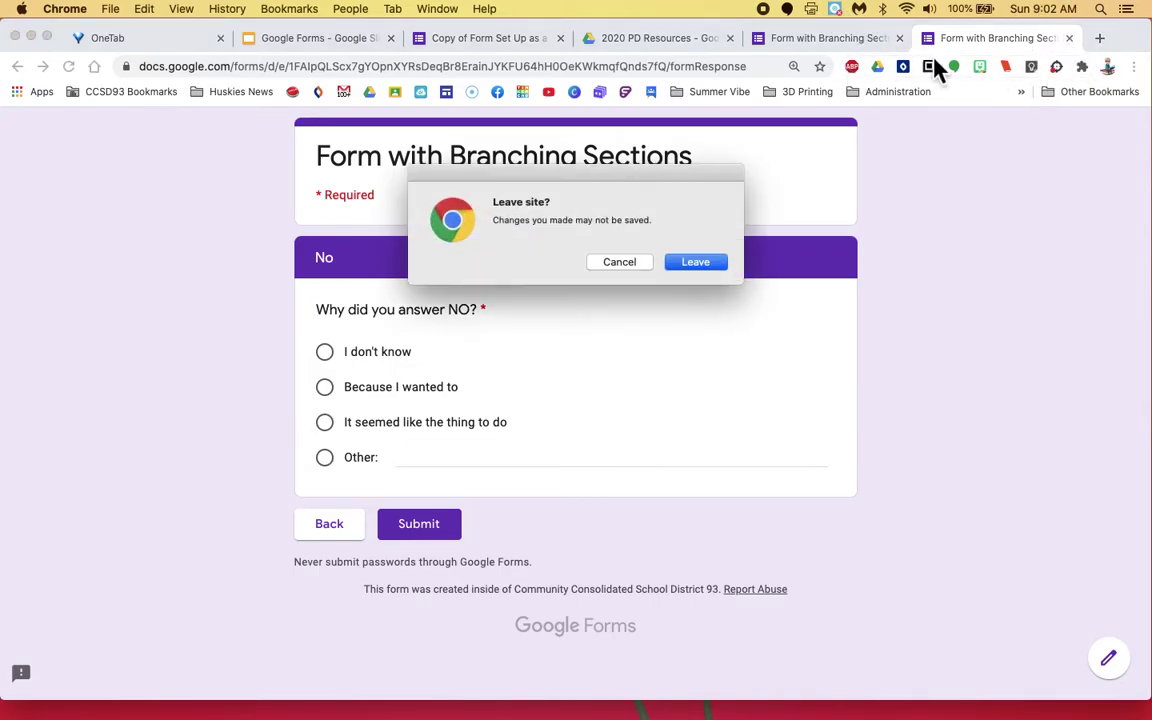
{"action": "left_click", "coordinate": [705, 263]}
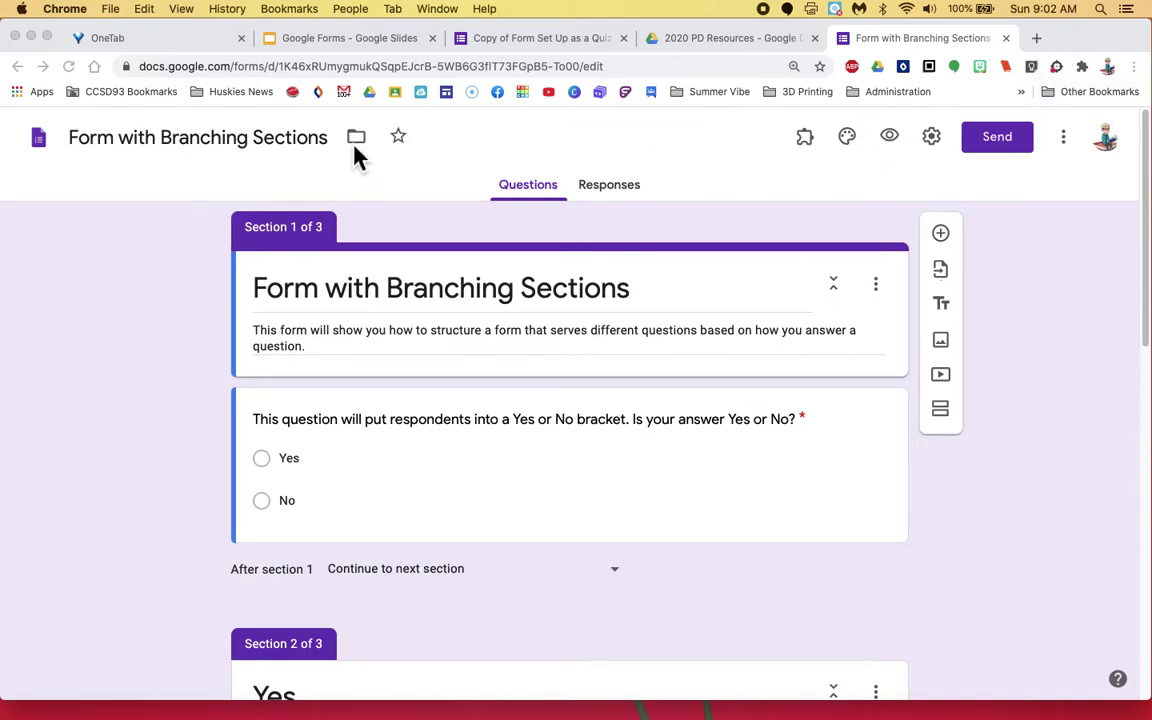
{"action": "left_click", "coordinate": [40, 142]}
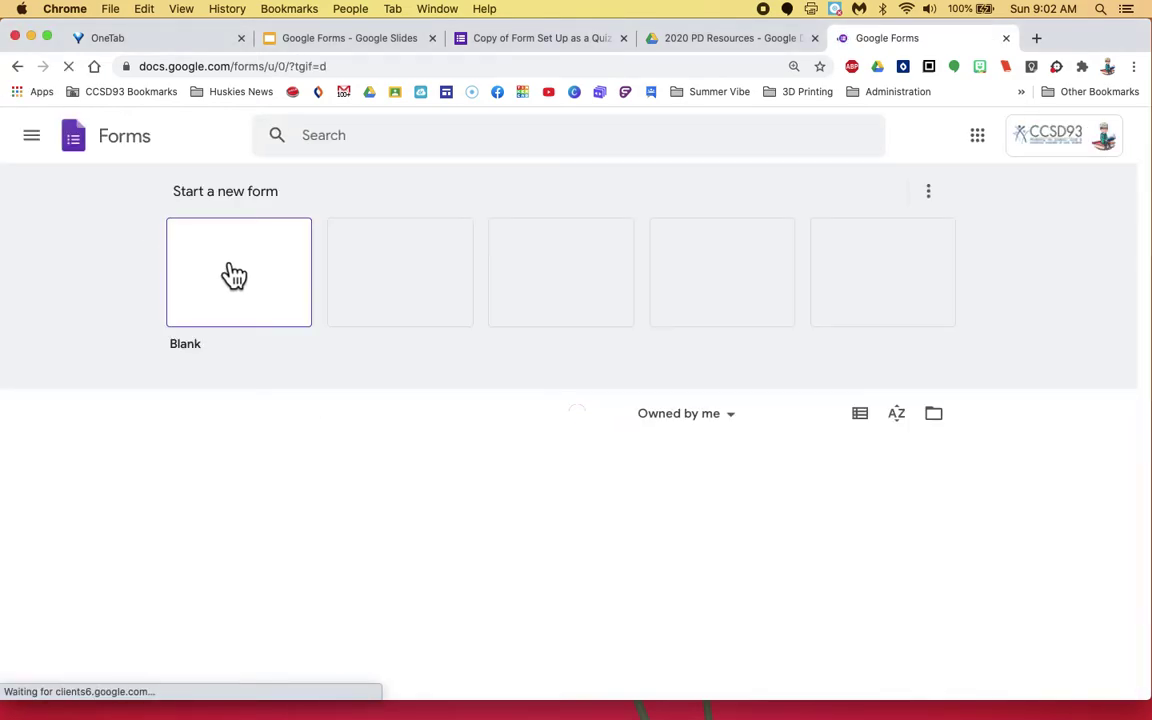
{"action": "left_click", "coordinate": [282, 287]}
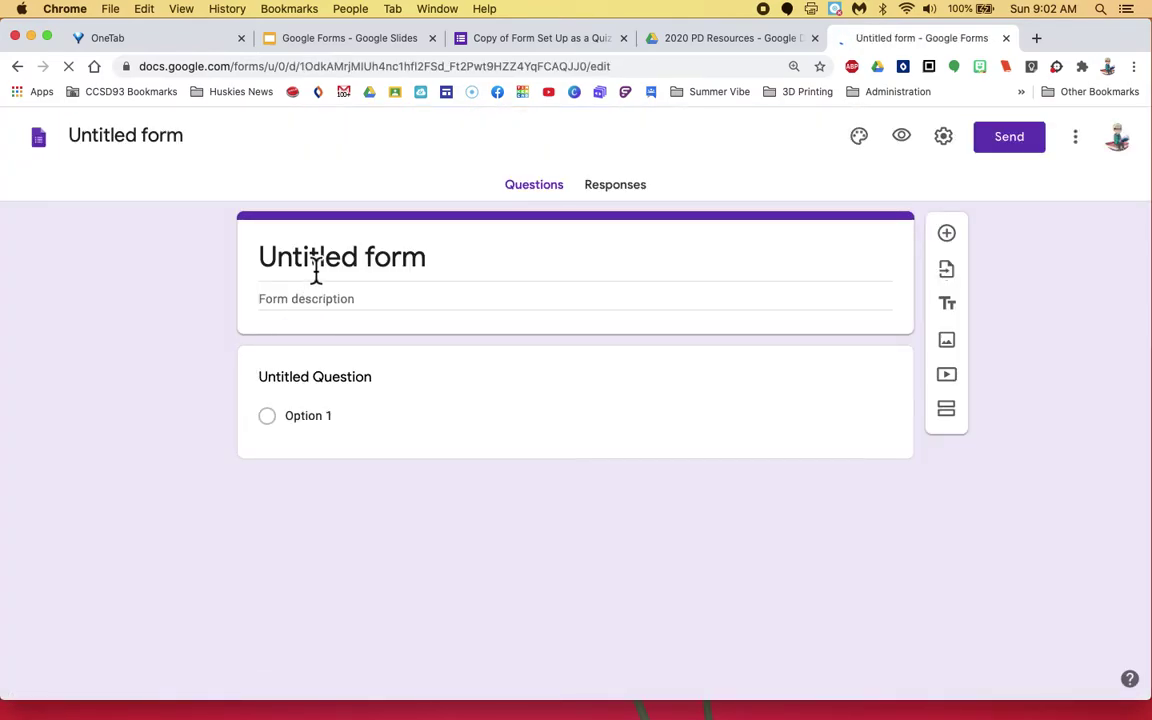
Enter "Branching Sections" as the text of the new form's first question
{"action": "left_click", "coordinate": [312, 265]}
{"action": "type", "text": "Br"}
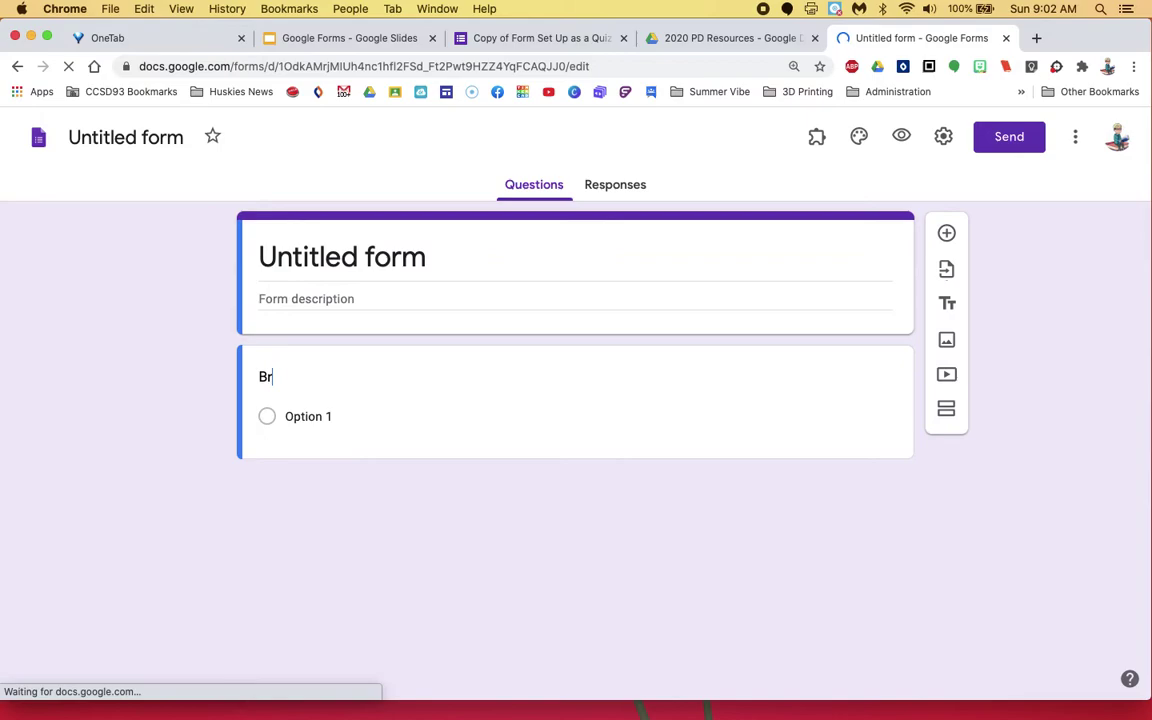
{"action": "type", "text": "anching S"}
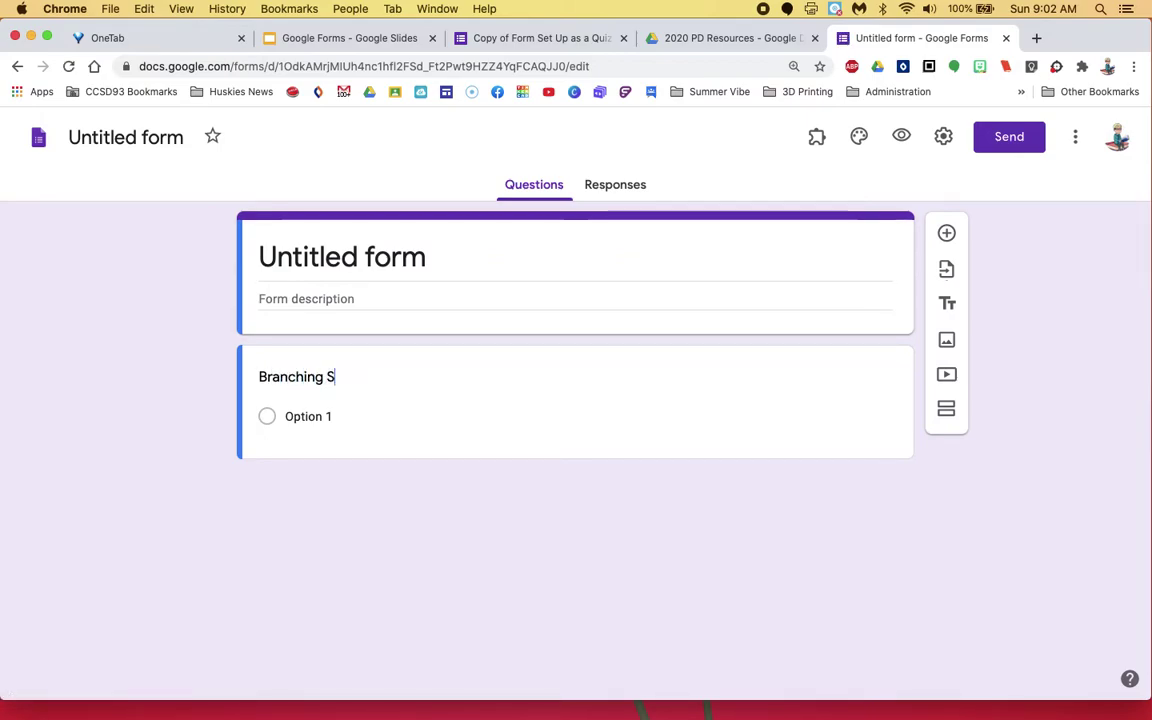
{"action": "type", "text": "ections"}
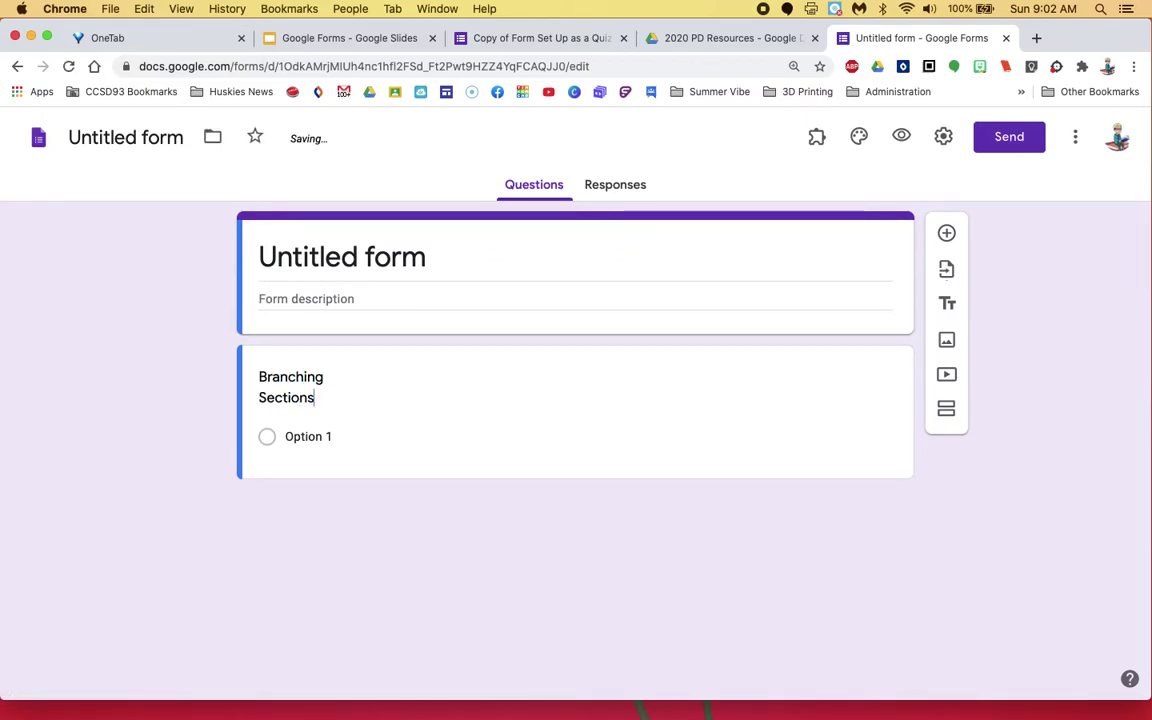
Give the "Branching Sections" question the two answer options Yes and No
{"action": "left_click", "coordinate": [327, 442]}
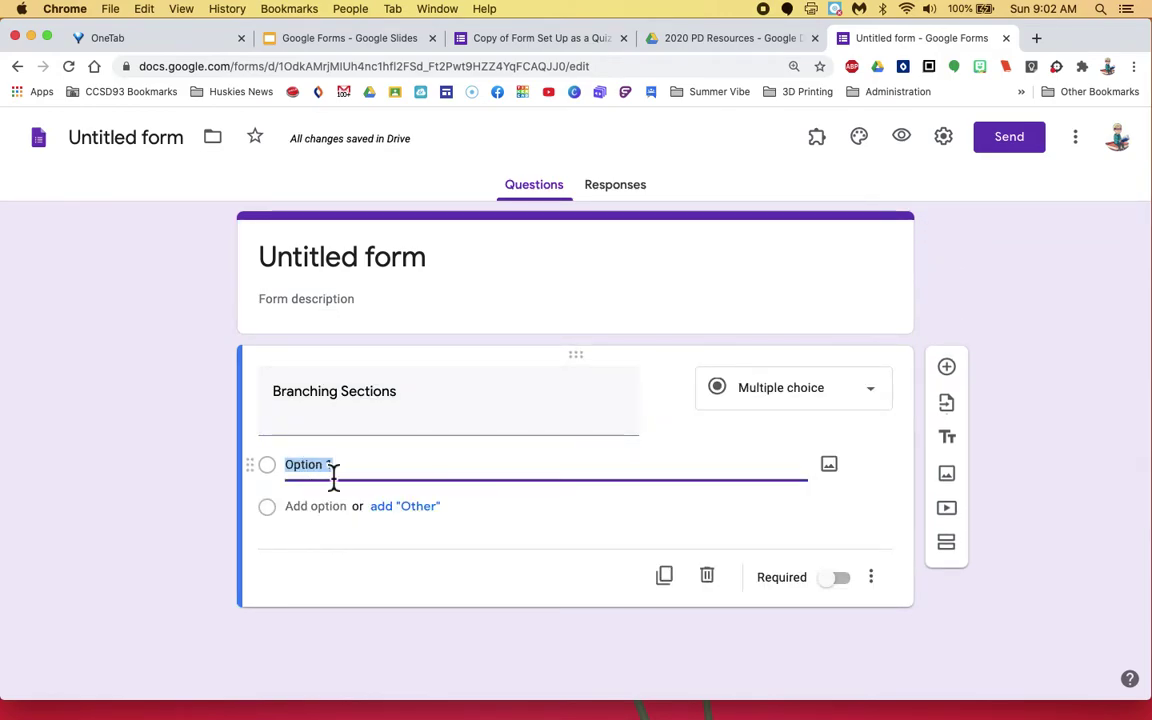
{"action": "type", "text": "Yes"}
{"action": "left_click", "coordinate": [321, 532]}
{"action": "type", "text": "No"}
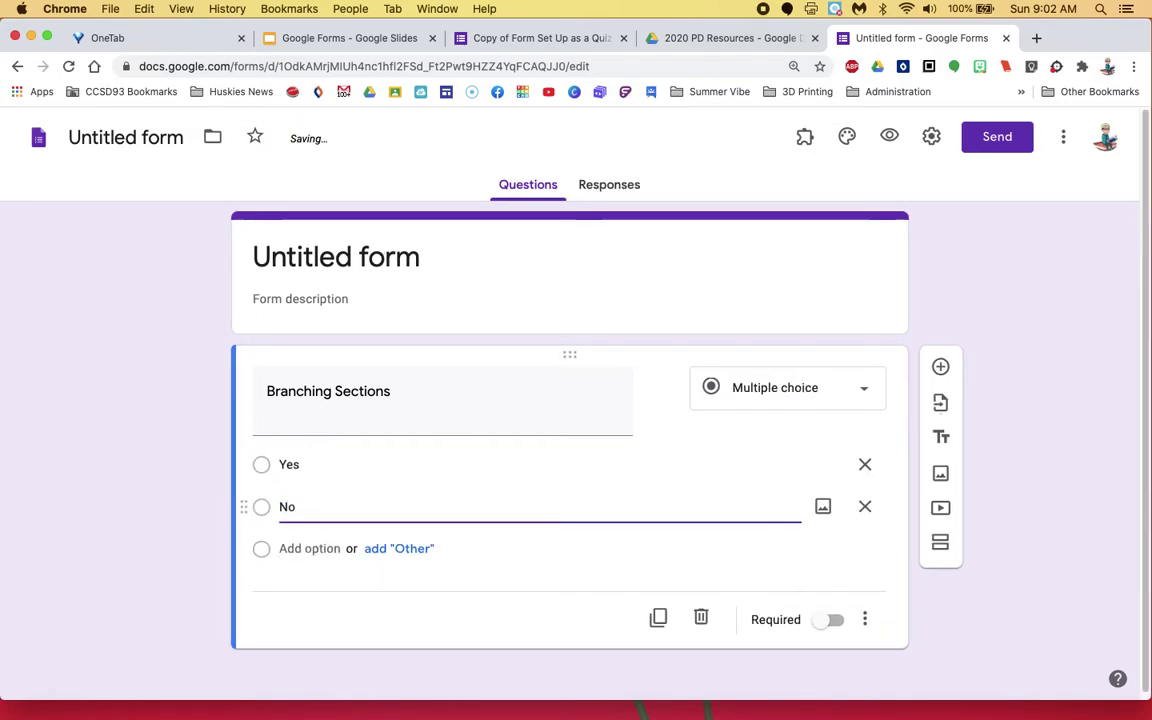
{"action": "left_click", "coordinate": [468, 576]}
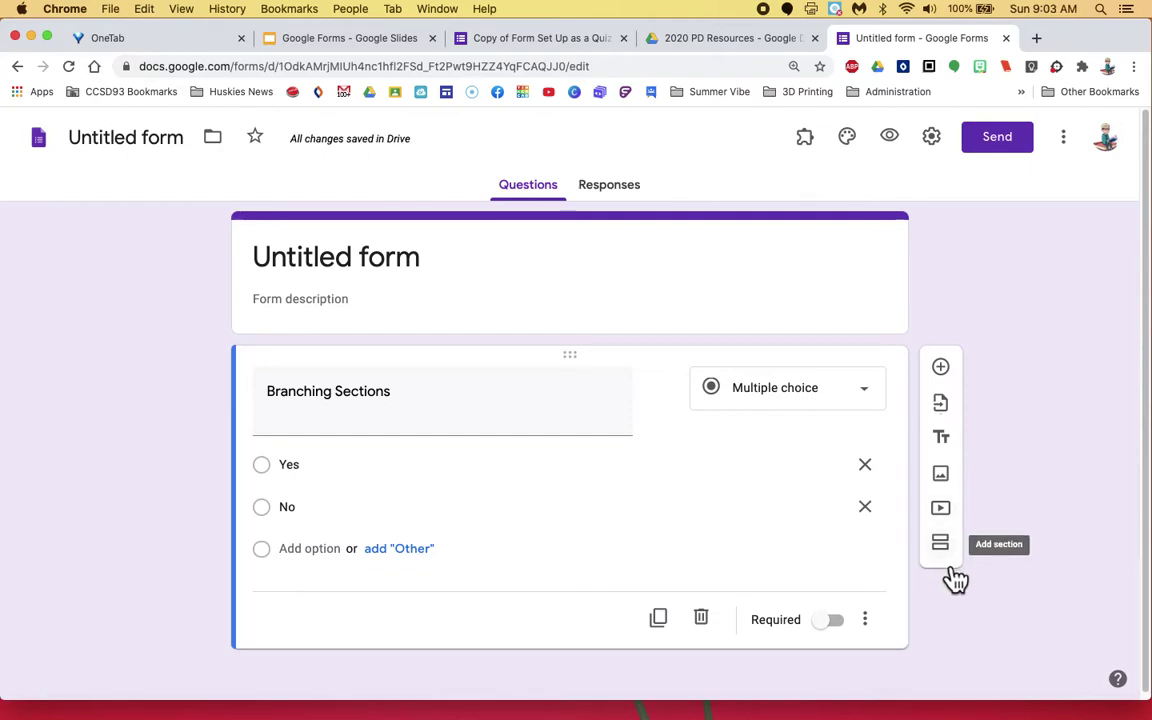
Add two new sections to the form after the "Branching Sections" question
{"action": "left_click", "coordinate": [940, 543]}
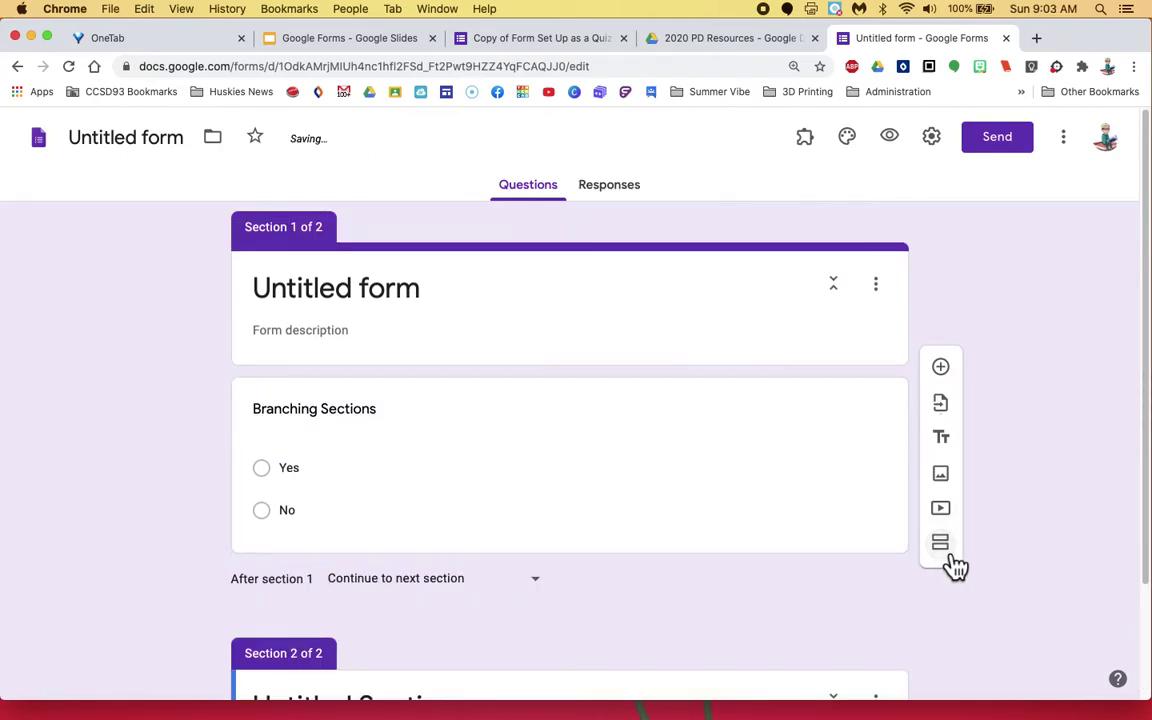
{"action": "scroll", "coordinate": [653, 622], "scroll_direction": "down", "scroll_amount": 1}
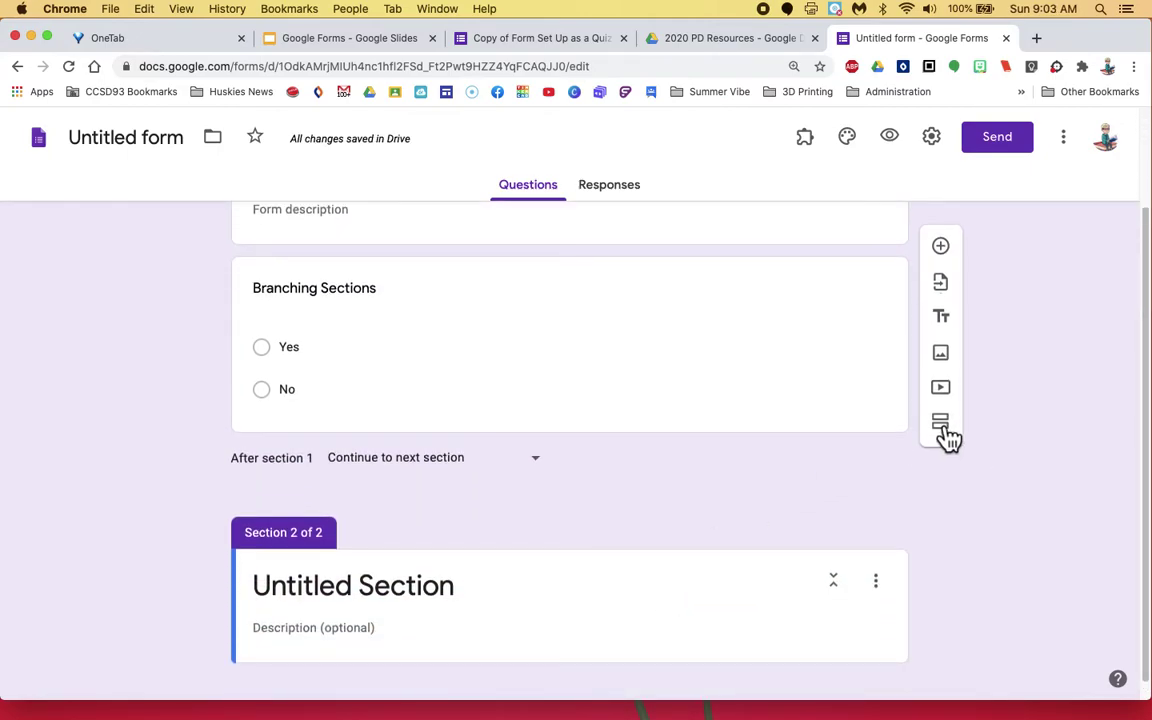
{"action": "left_click", "coordinate": [946, 433]}
{"action": "scroll", "coordinate": [526, 562], "scroll_direction": "down", "scroll_amount": 3}
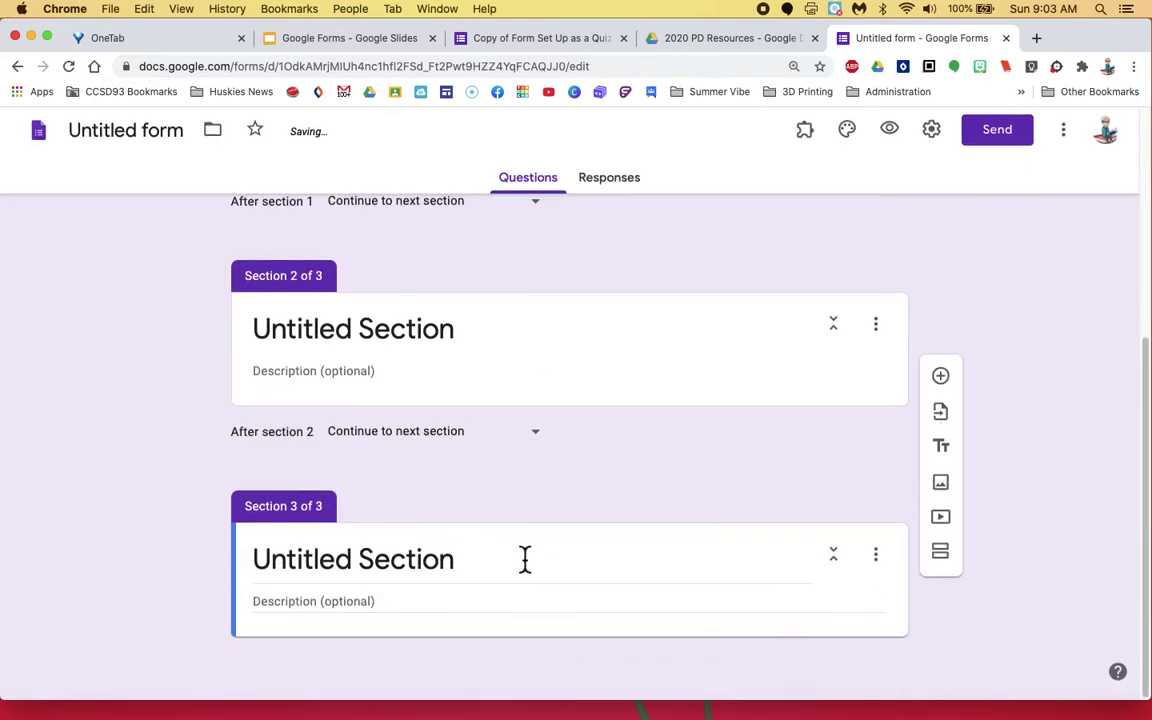
Enable "Go to section based on answer" for the "Branching Sections" question
{"action": "scroll", "coordinate": [525, 559], "scroll_direction": "up", "scroll_amount": 2}
{"action": "scroll", "coordinate": [525, 559], "scroll_direction": "up", "scroll_amount": 3}
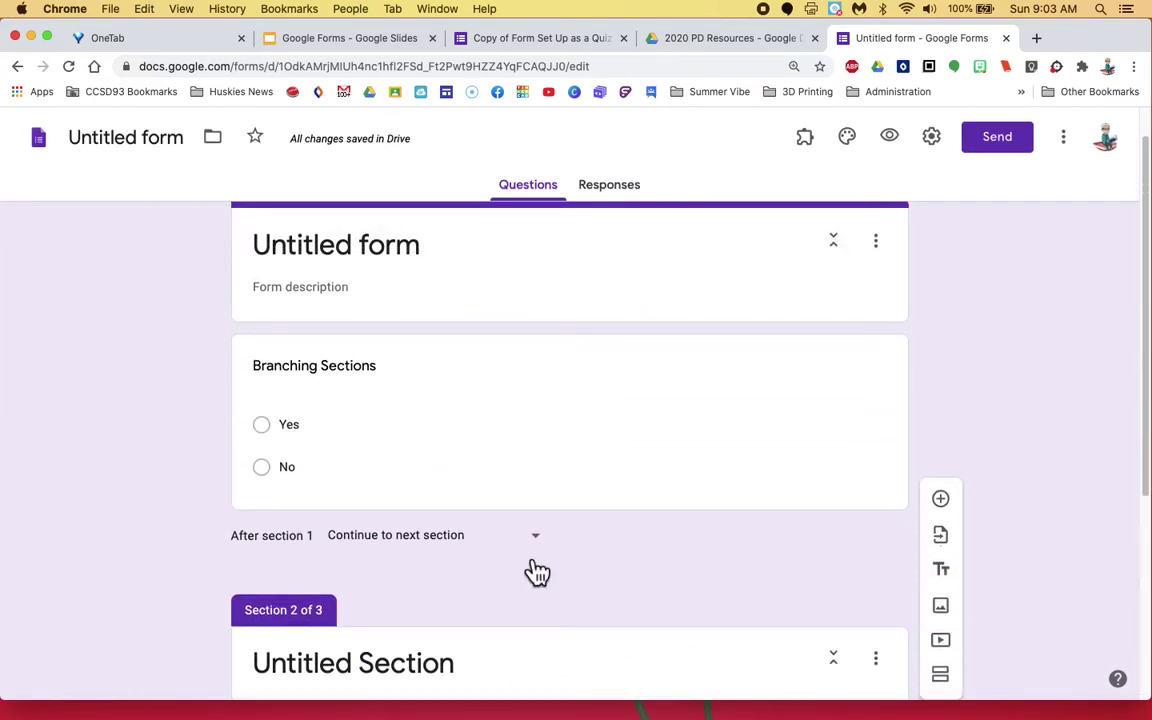
{"action": "left_click", "coordinate": [454, 468]}
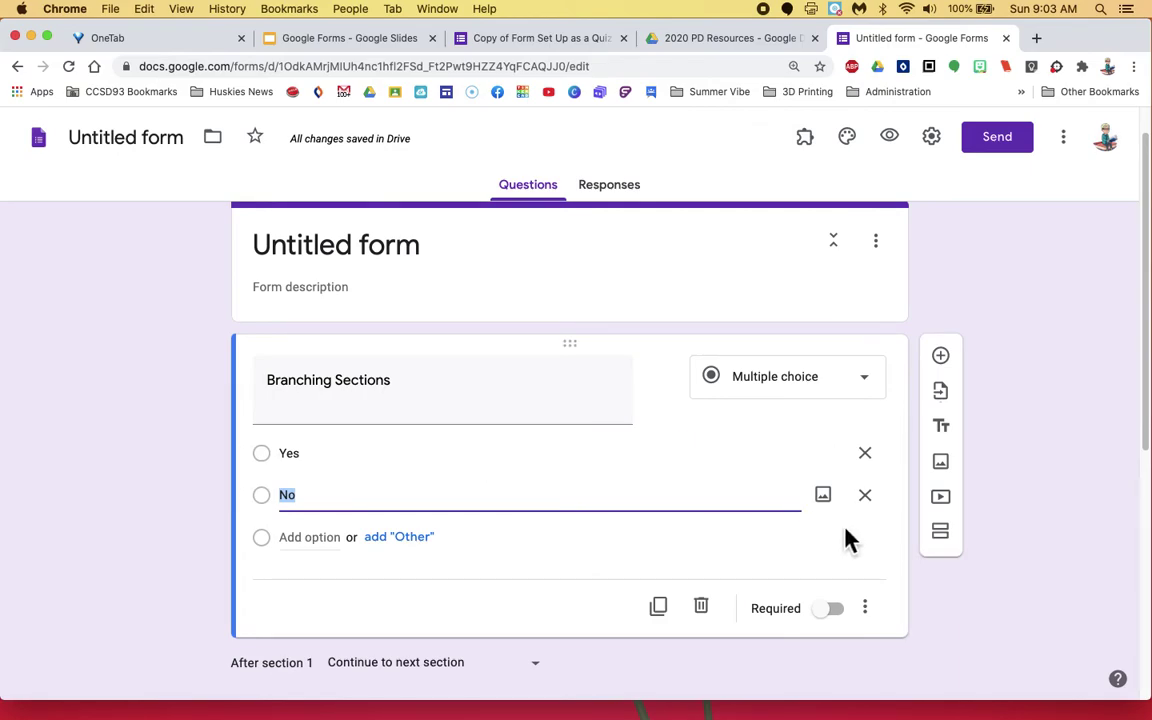
{"action": "left_click", "coordinate": [879, 621]}
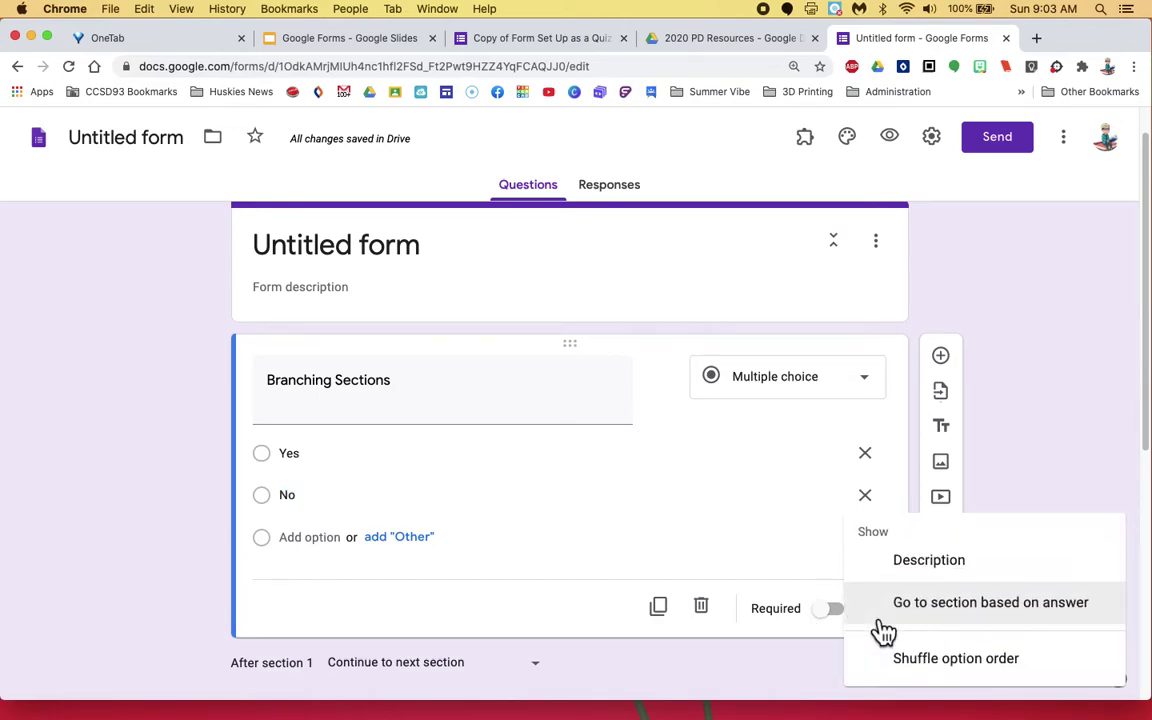
{"action": "left_click", "coordinate": [952, 612]}
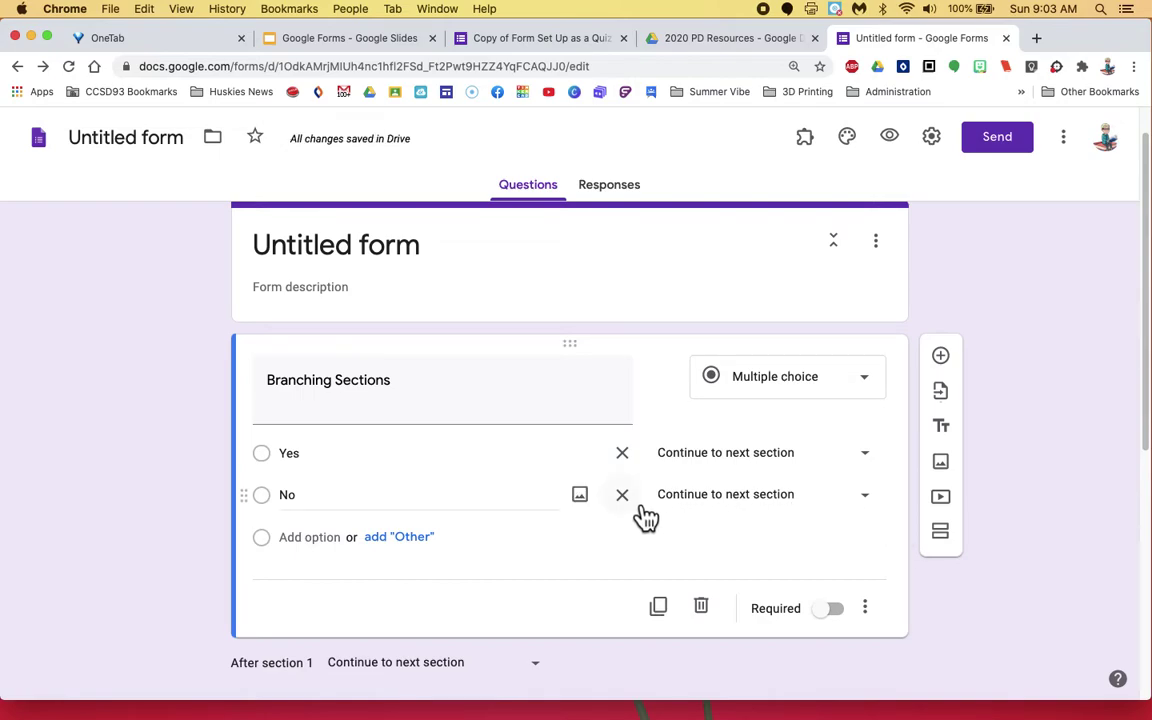
Route the Yes answer to section 1 and the No answer to section 2, and check these against the sections below
{"action": "left_click", "coordinate": [880, 465]}
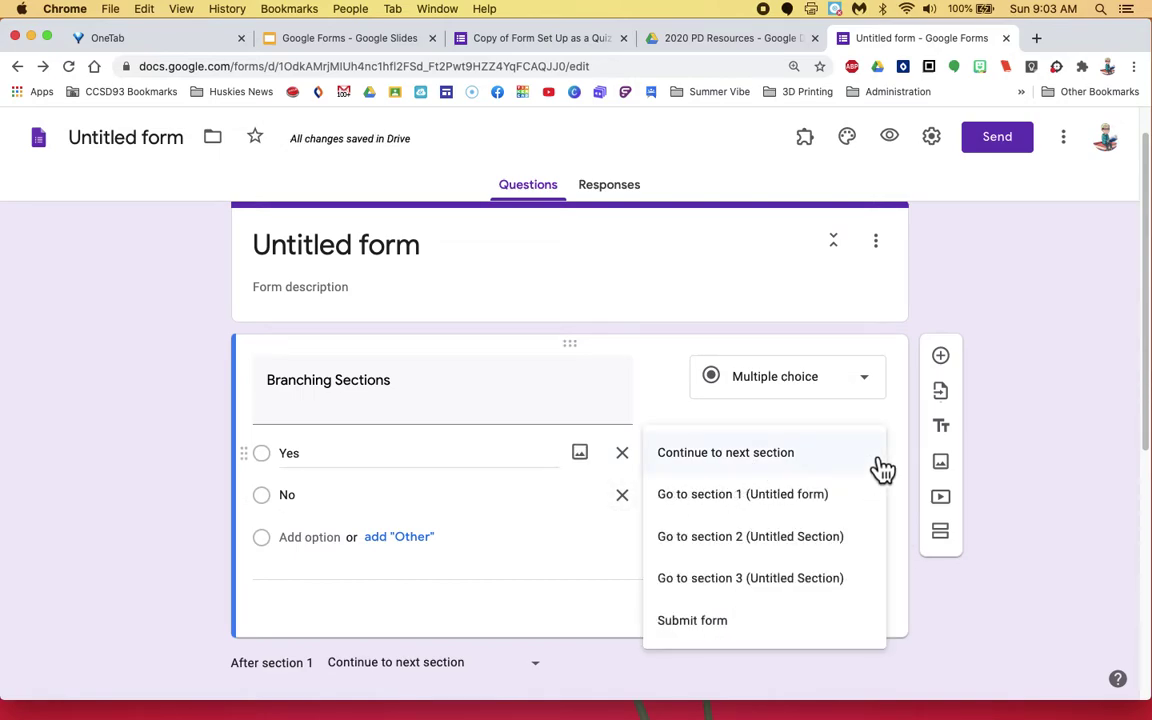
{"action": "left_click", "coordinate": [779, 512]}
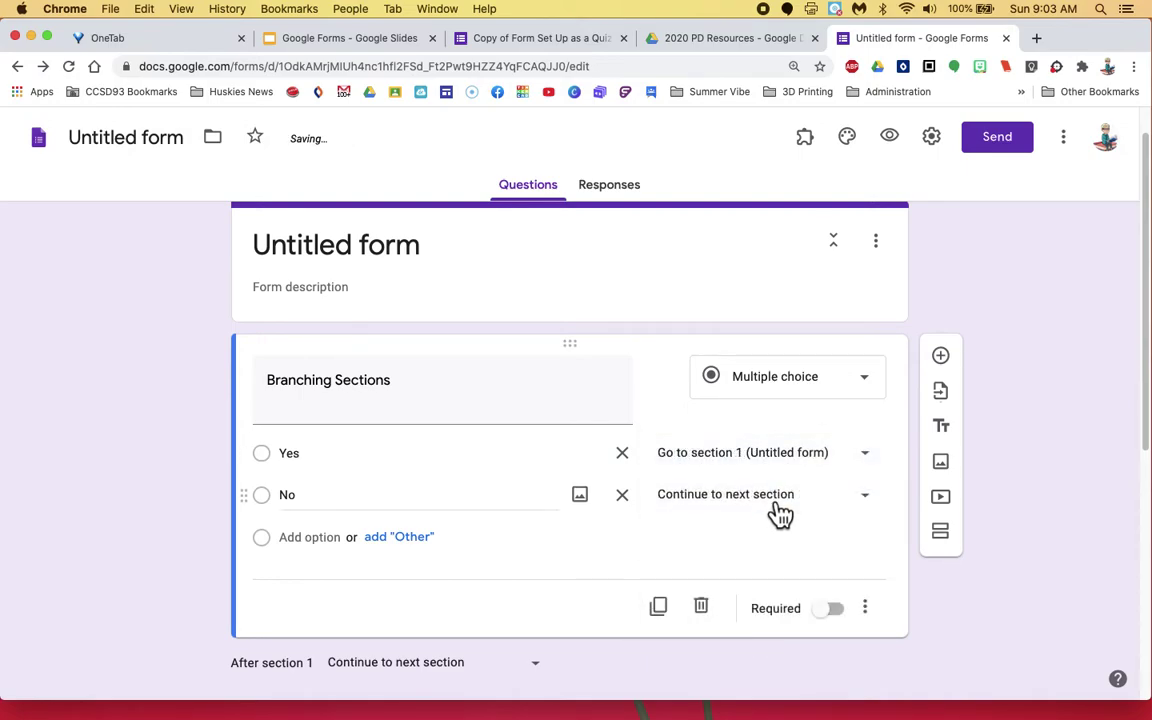
{"action": "left_click", "coordinate": [883, 506]}
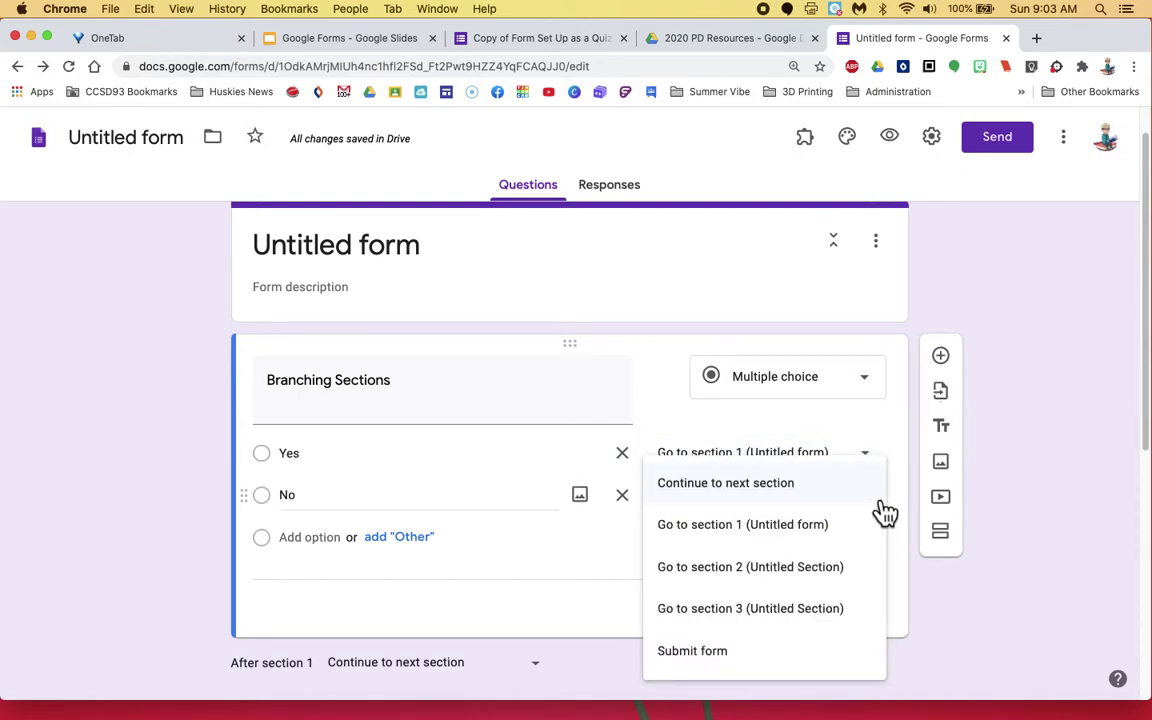
{"action": "left_click", "coordinate": [815, 576]}
{"action": "scroll", "coordinate": [805, 578], "scroll_direction": "down", "scroll_amount": 1}
{"action": "scroll", "coordinate": [805, 578], "scroll_direction": "down", "scroll_amount": 3}
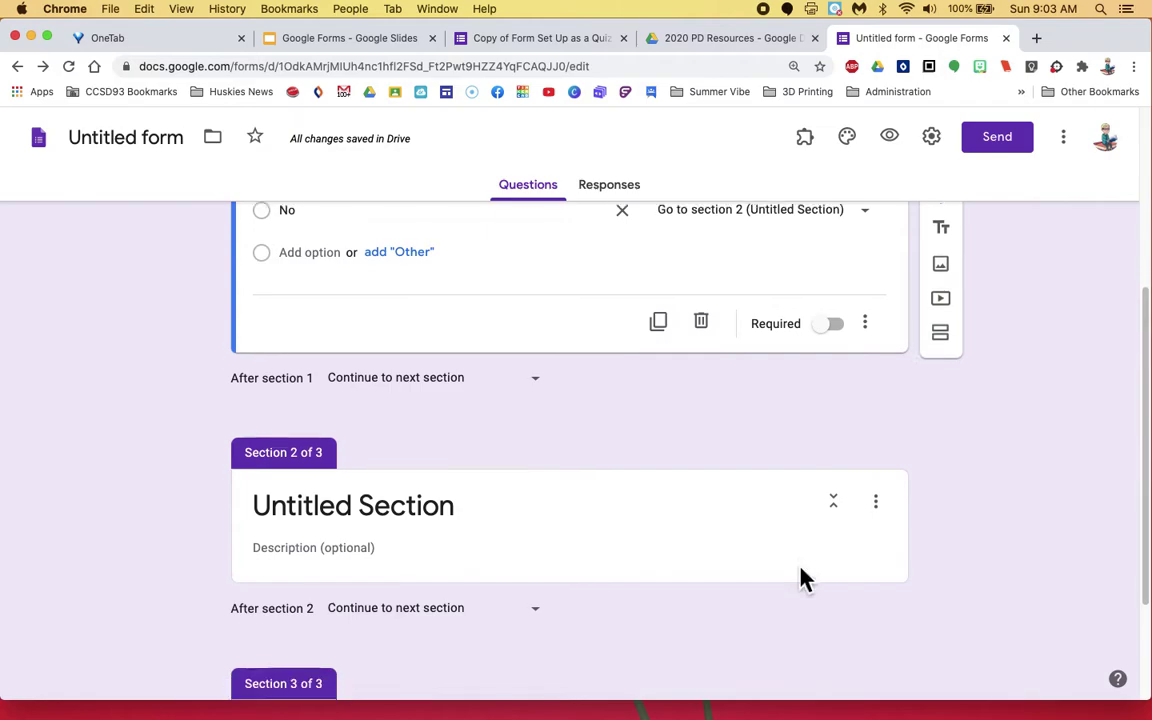
Route the Yes answer to section 2 and the No answer to section 3
{"action": "scroll", "coordinate": [805, 578], "scroll_direction": "up", "scroll_amount": 5}
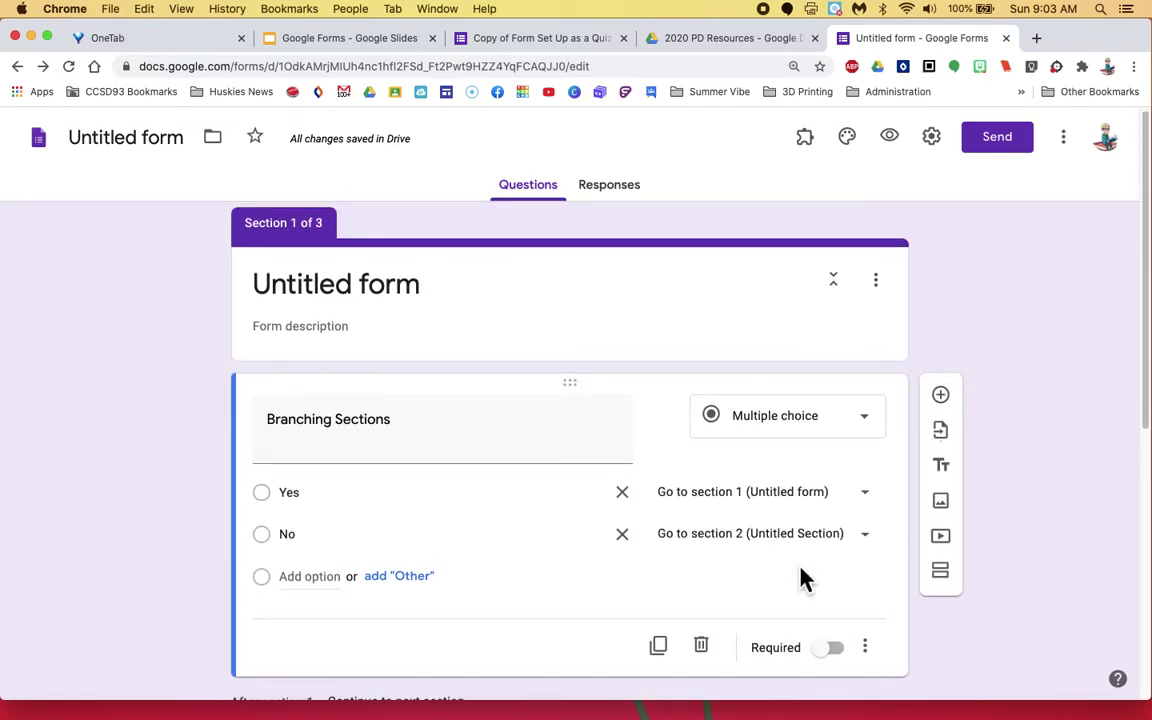
{"action": "left_click", "coordinate": [877, 496]}
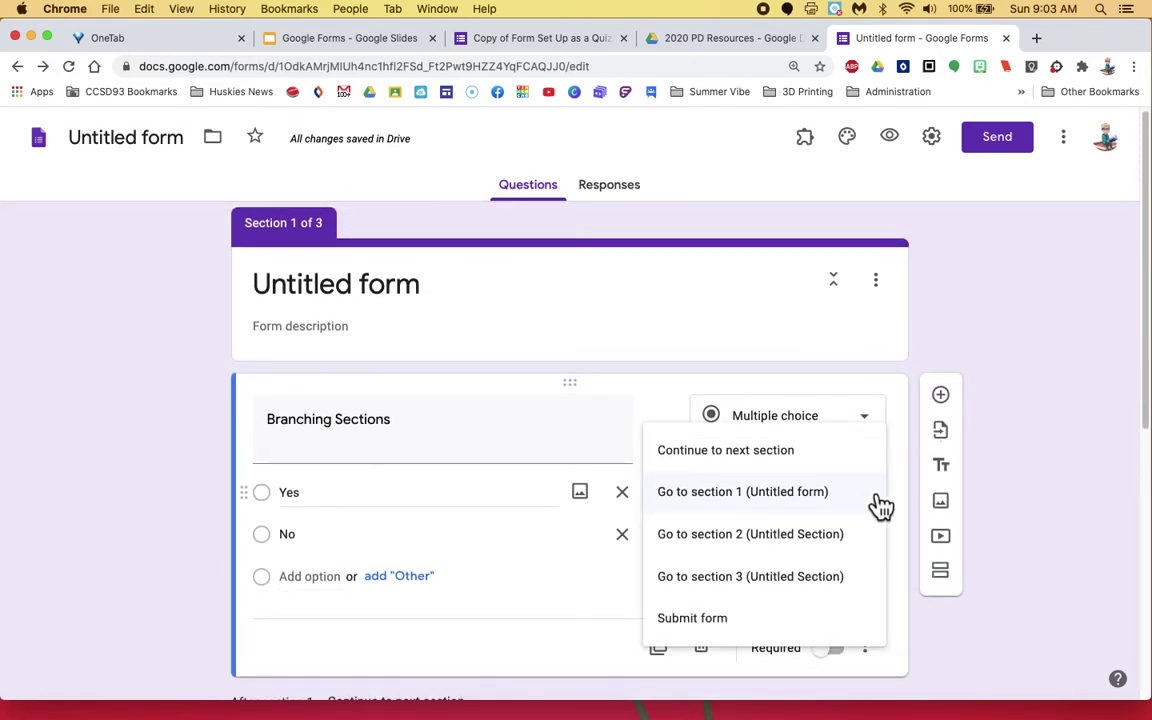
{"action": "left_click", "coordinate": [777, 537]}
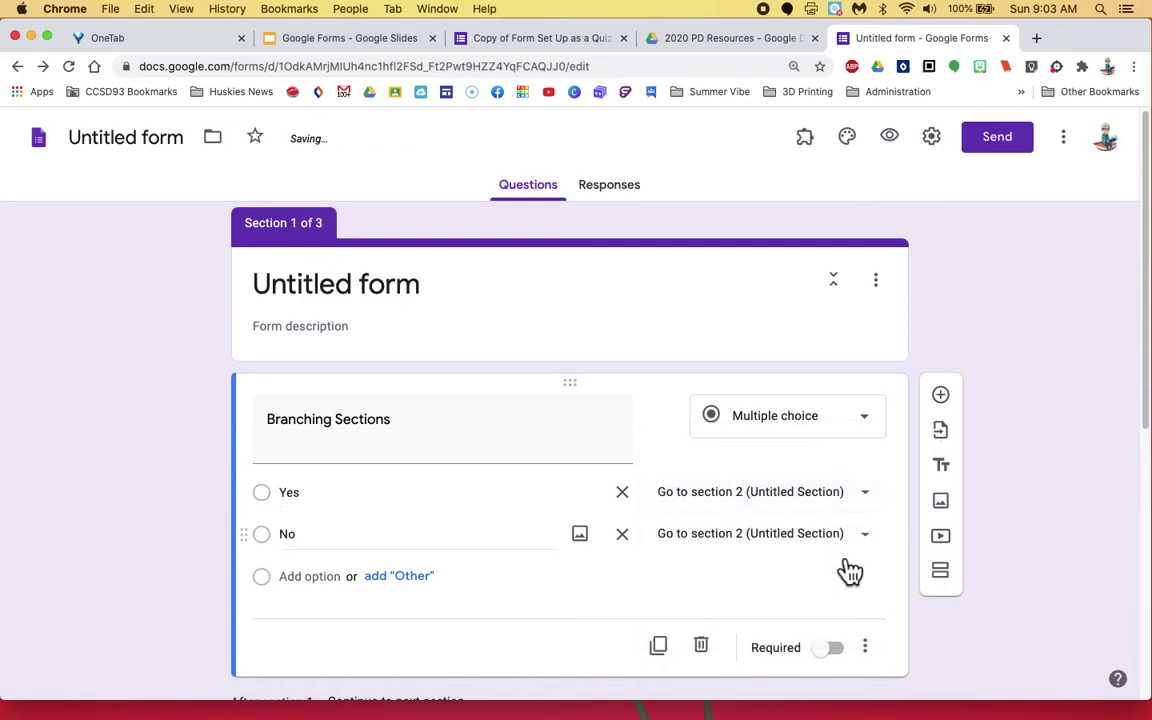
{"action": "left_click", "coordinate": [866, 543]}
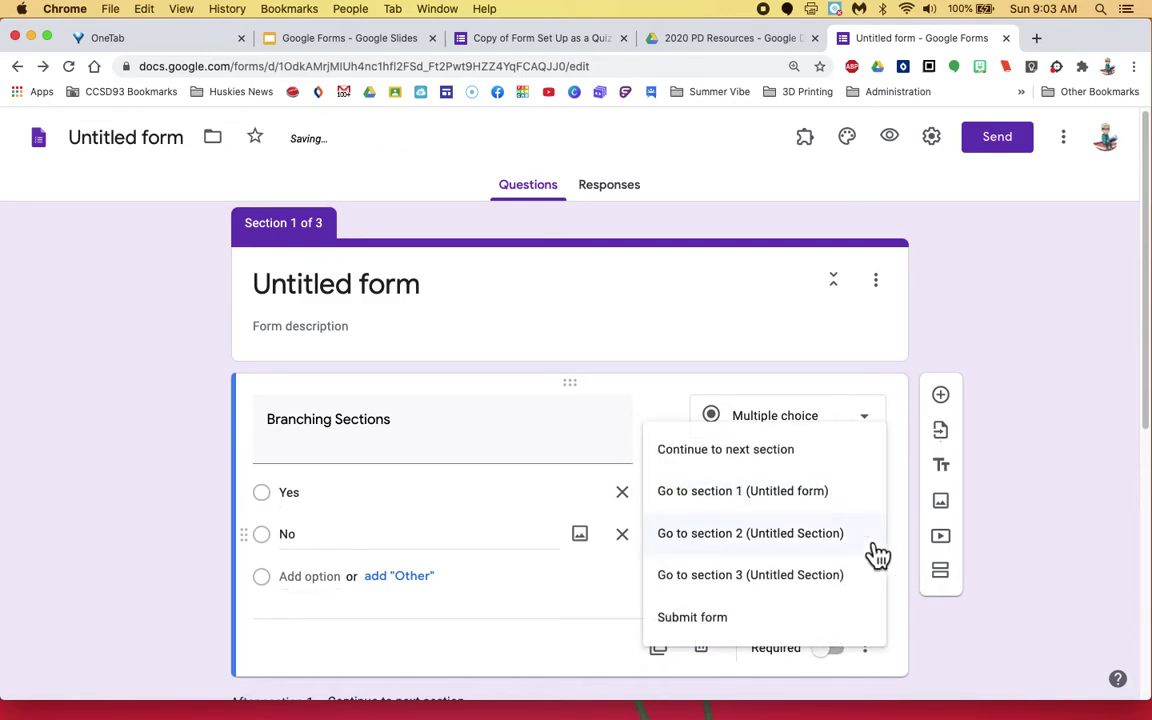
{"action": "left_click", "coordinate": [824, 590]}
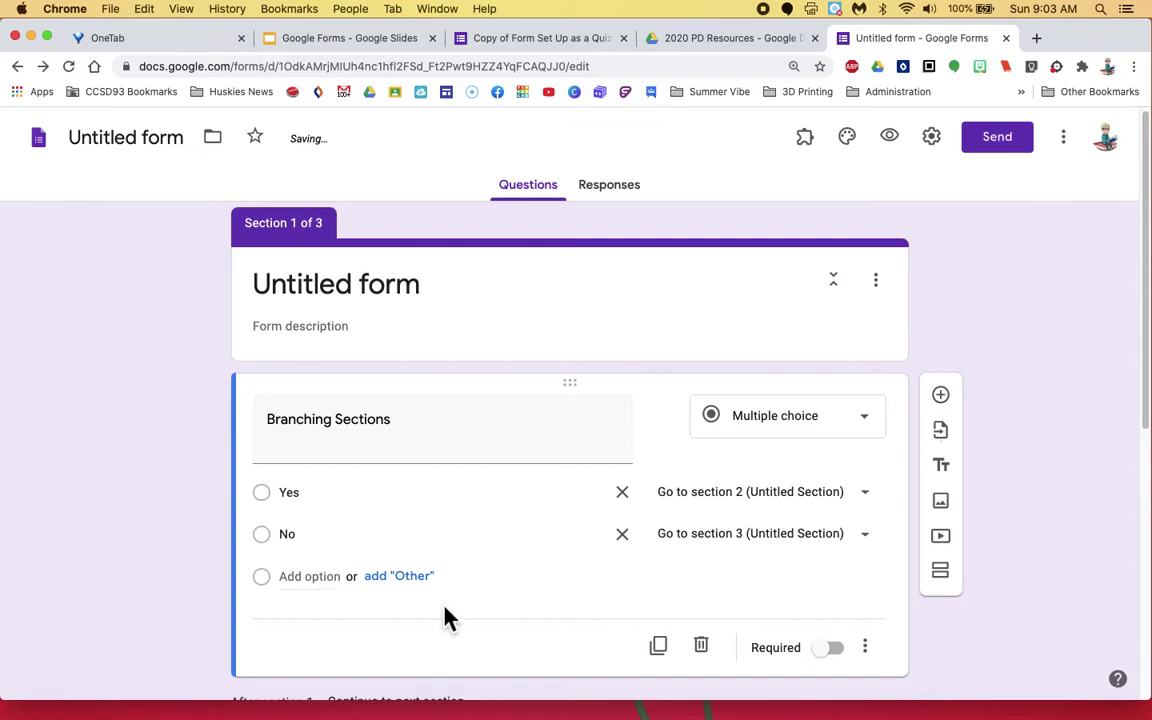
Add the question "Why did you answer Yes" to section 2
{"action": "scroll", "coordinate": [876, 541], "scroll_direction": "down", "scroll_amount": 3}
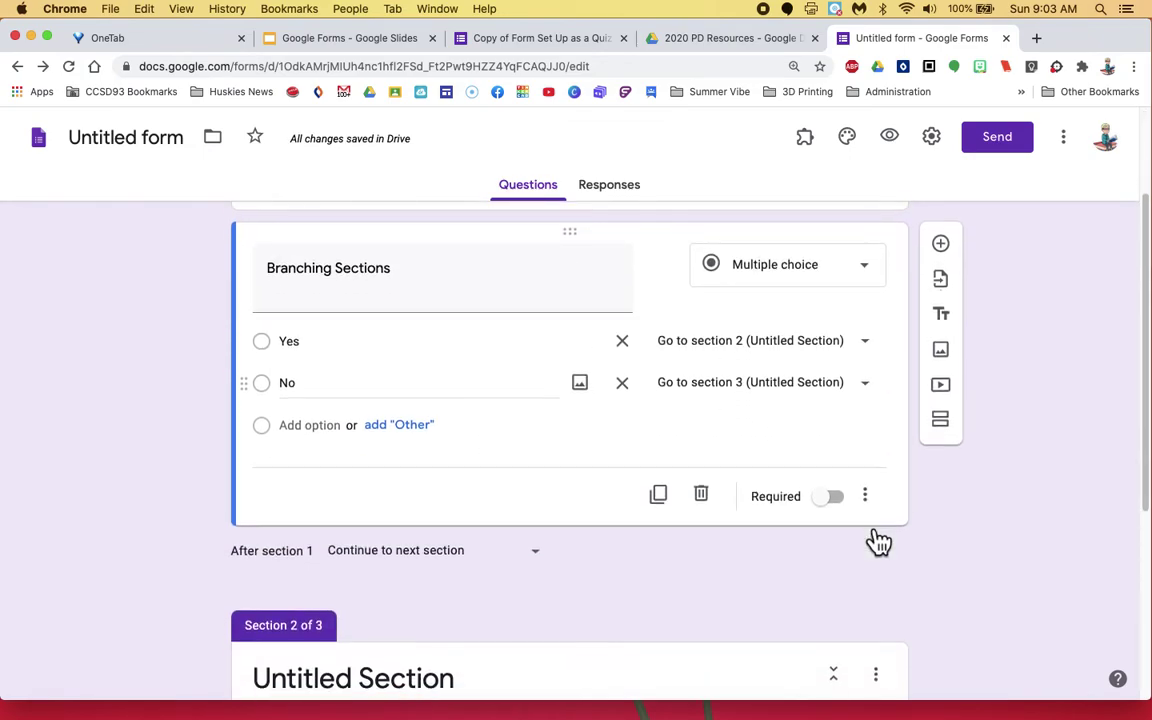
{"action": "scroll", "coordinate": [866, 535], "scroll_direction": "down", "scroll_amount": 1}
{"action": "scroll", "coordinate": [866, 535], "scroll_direction": "up", "scroll_amount": 2}
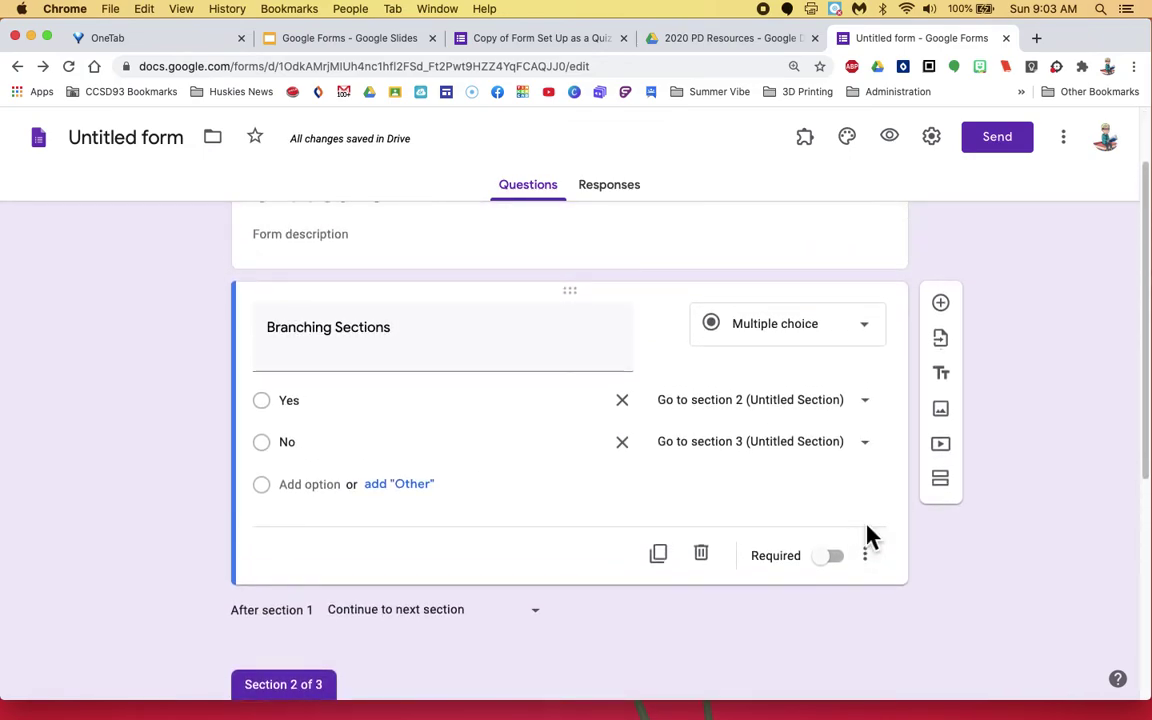
{"action": "scroll", "coordinate": [870, 540], "scroll_direction": "down", "scroll_amount": 5}
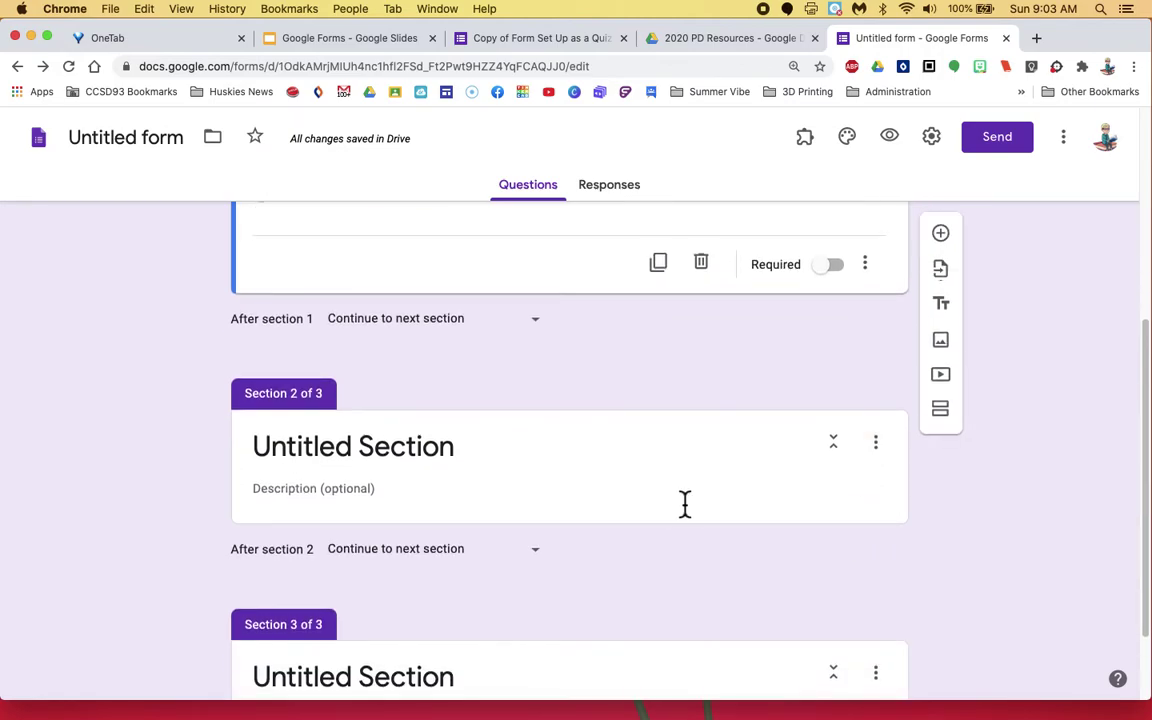
{"action": "left_click", "coordinate": [684, 503]}
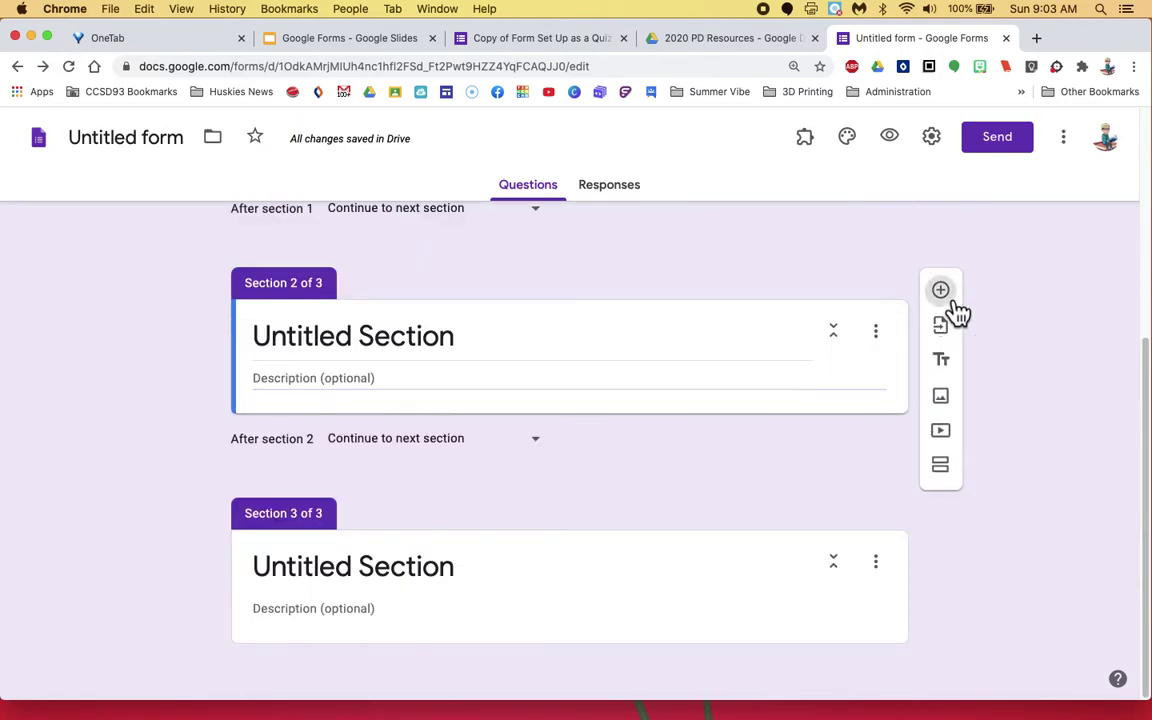
{"action": "left_click", "coordinate": [941, 291]}
{"action": "type", "text": "Why"}
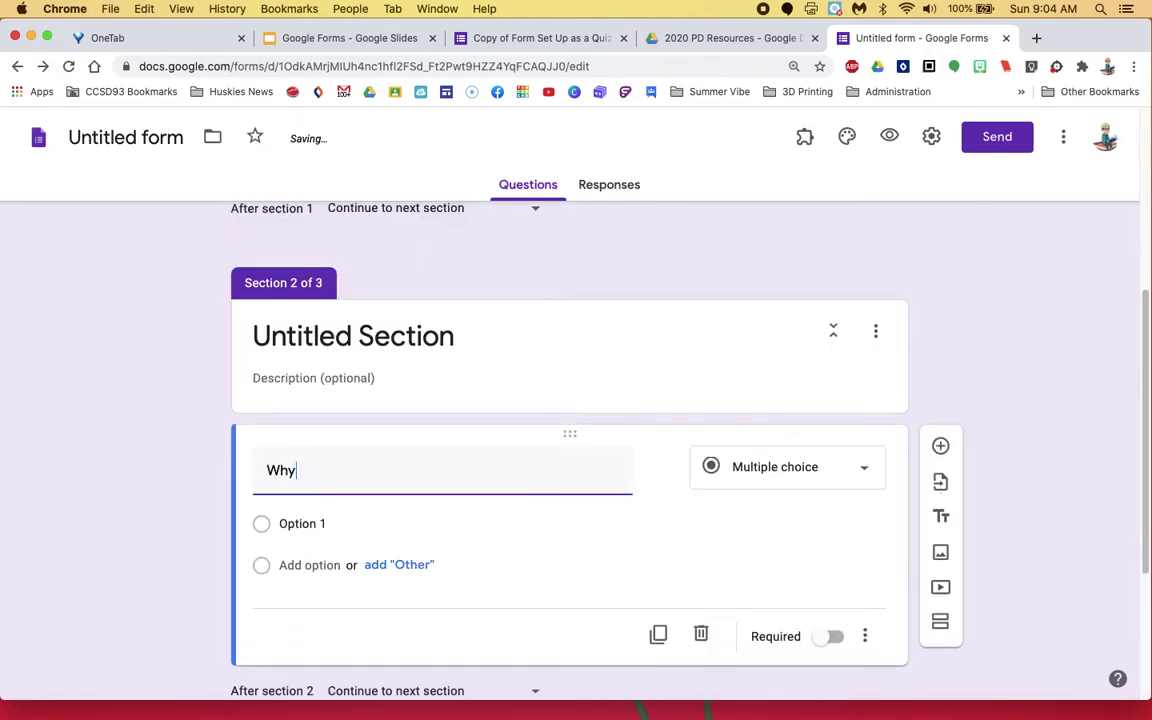
{"action": "type", "text": " did you answer Yes"}
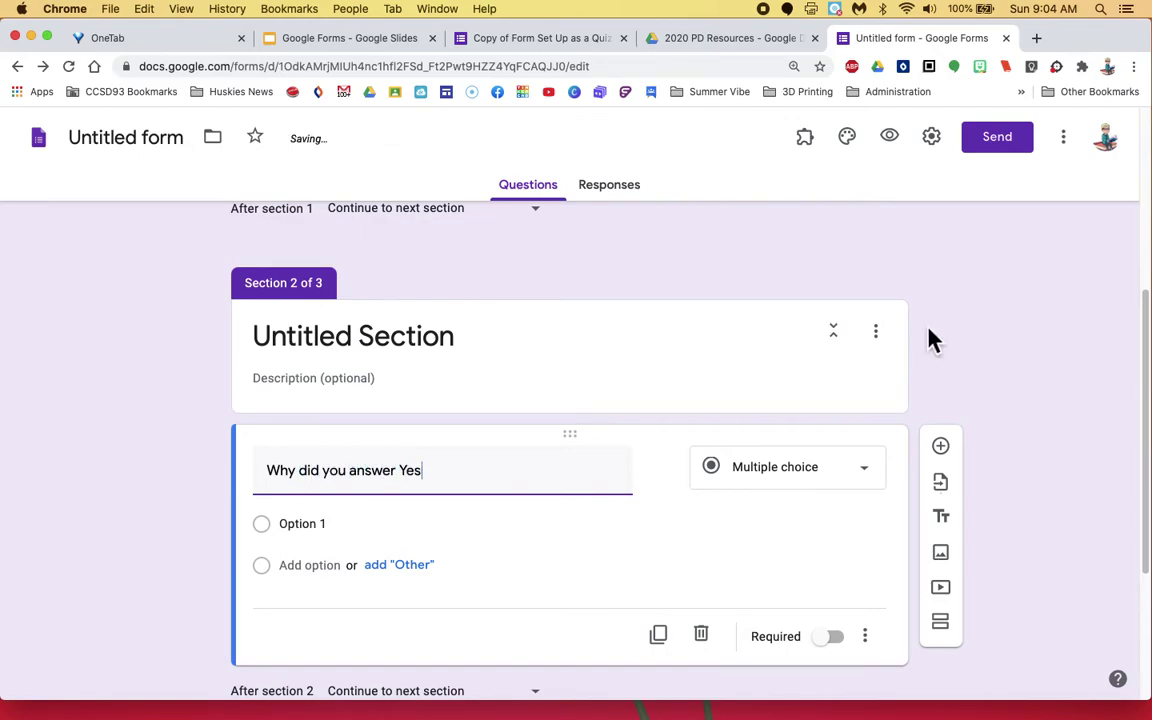
Set the "Why did you answer Yes" question's type to Multiple choice
{"action": "left_click", "coordinate": [418, 537]}
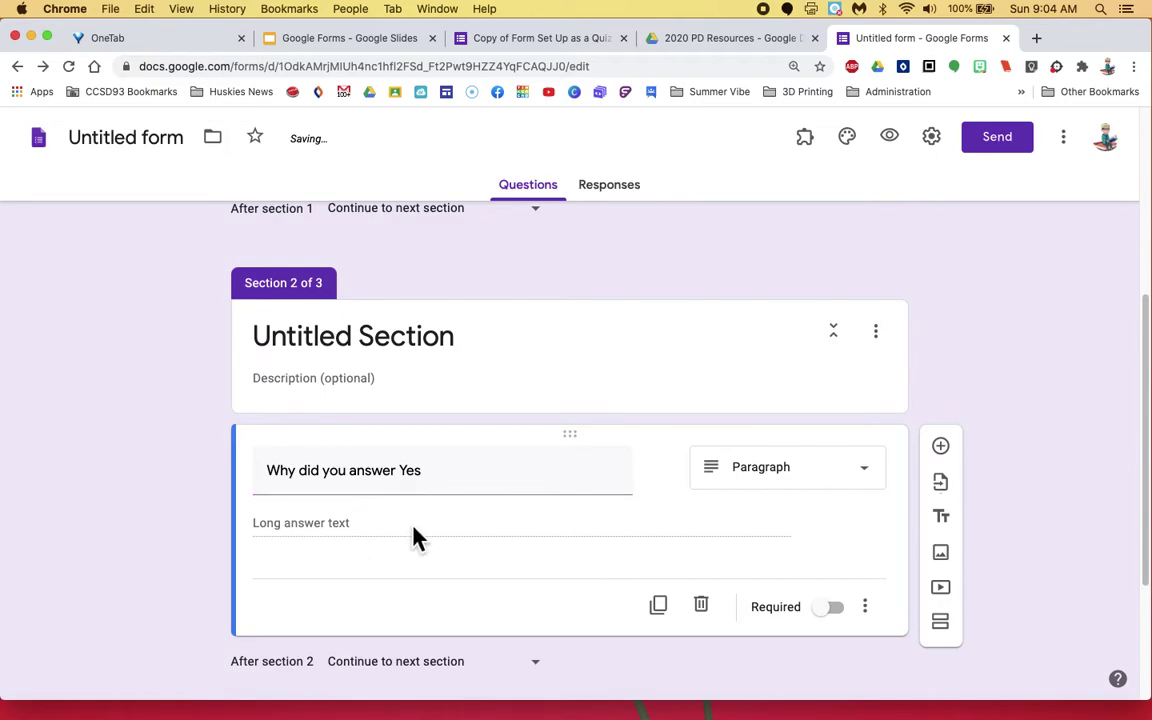
{"action": "left_click", "coordinate": [882, 477]}
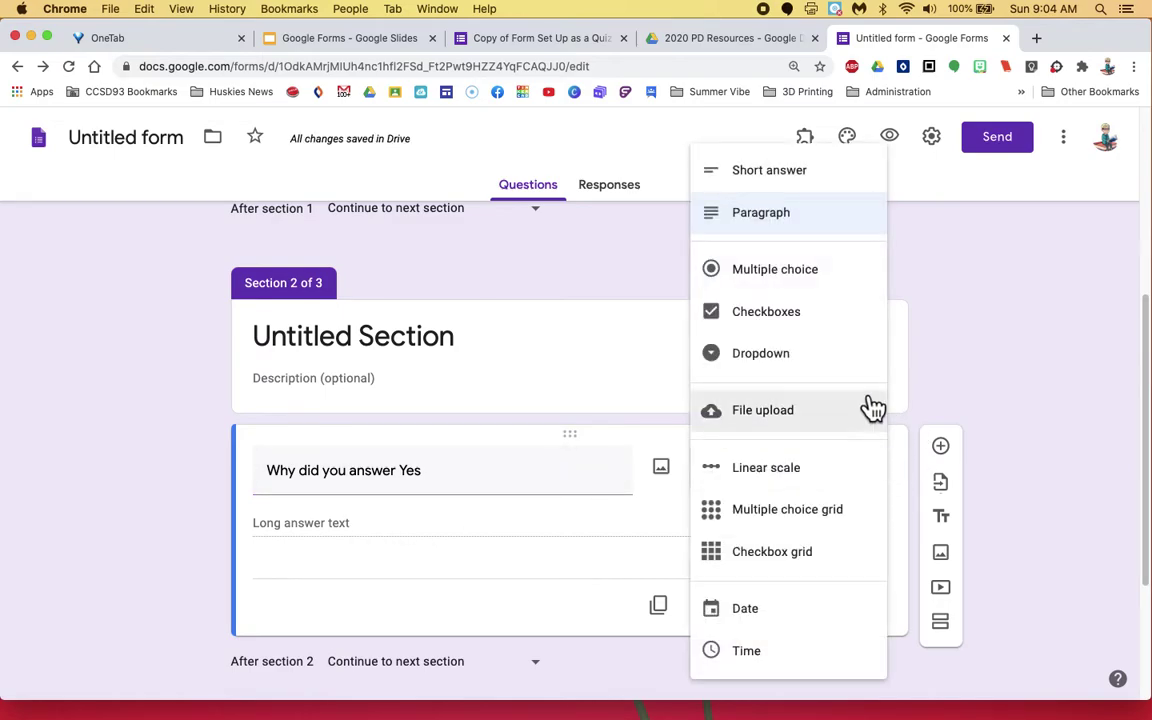
{"action": "left_click", "coordinate": [840, 274]}
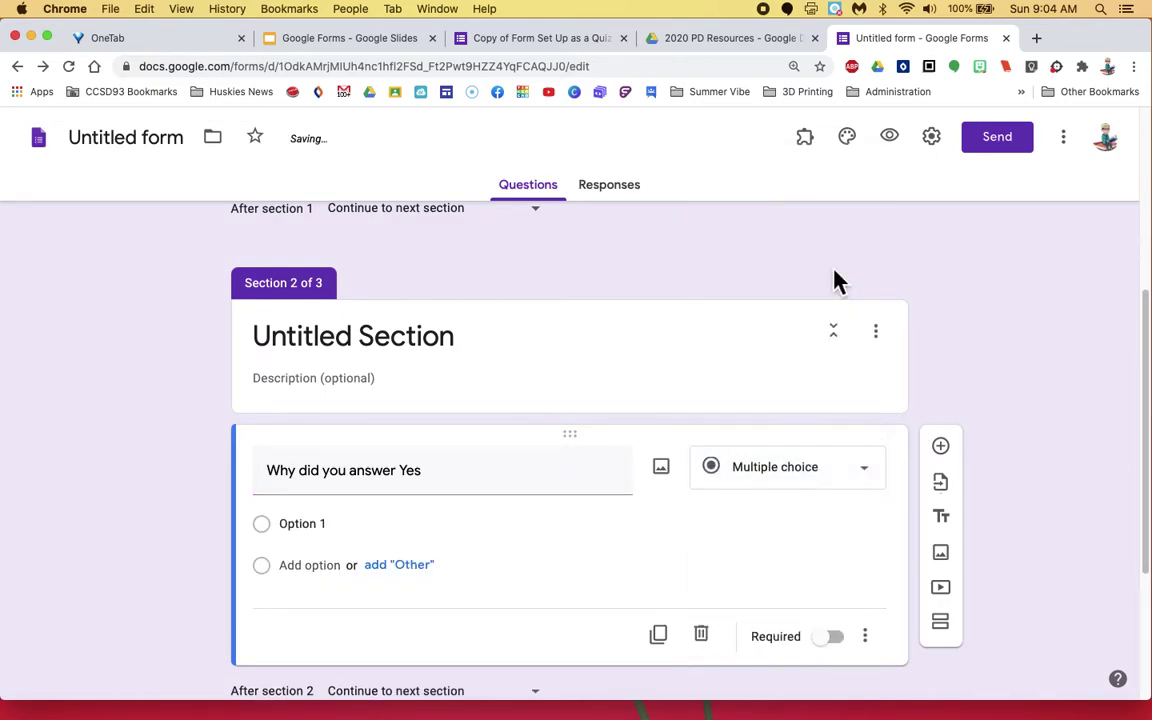
Give the "Why did you answer Yes" question the options "Don't Know" and "Because I wanted to", and mark it as required
{"action": "left_click", "coordinate": [334, 534]}
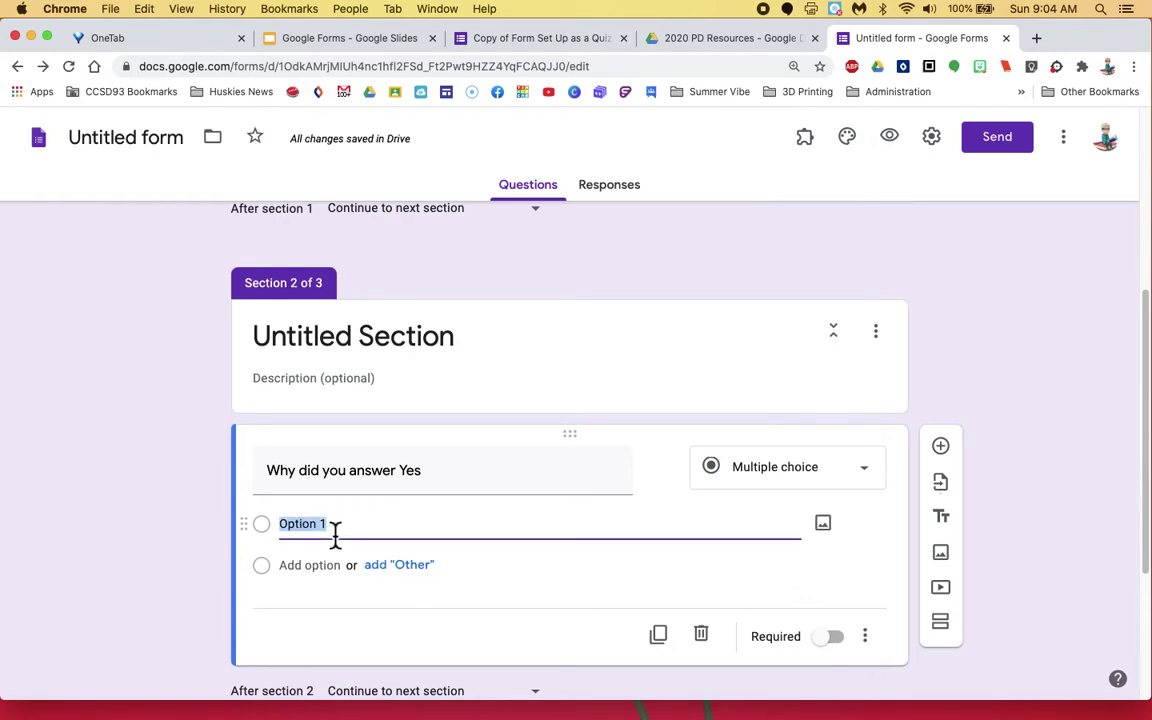
{"action": "type", "text": "Don't Know"}
{"action": "left_click", "coordinate": [291, 568]}
{"action": "type", "text": "Beca"}
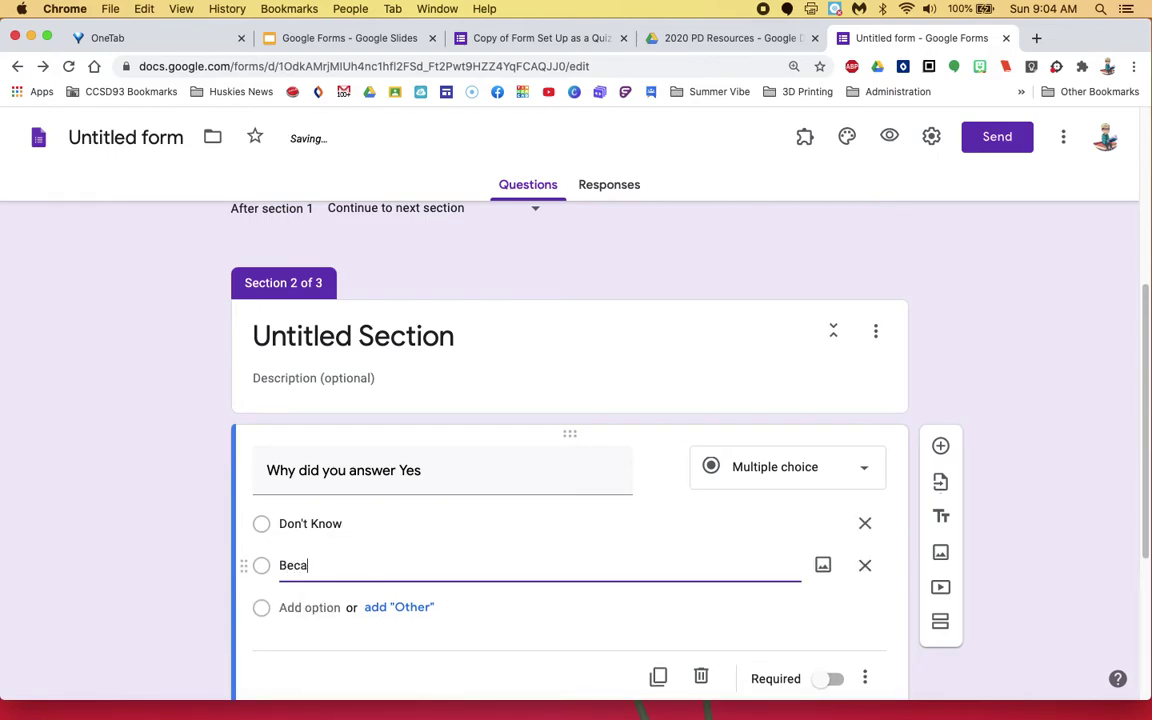
{"action": "type", "text": "use I wanted to"}
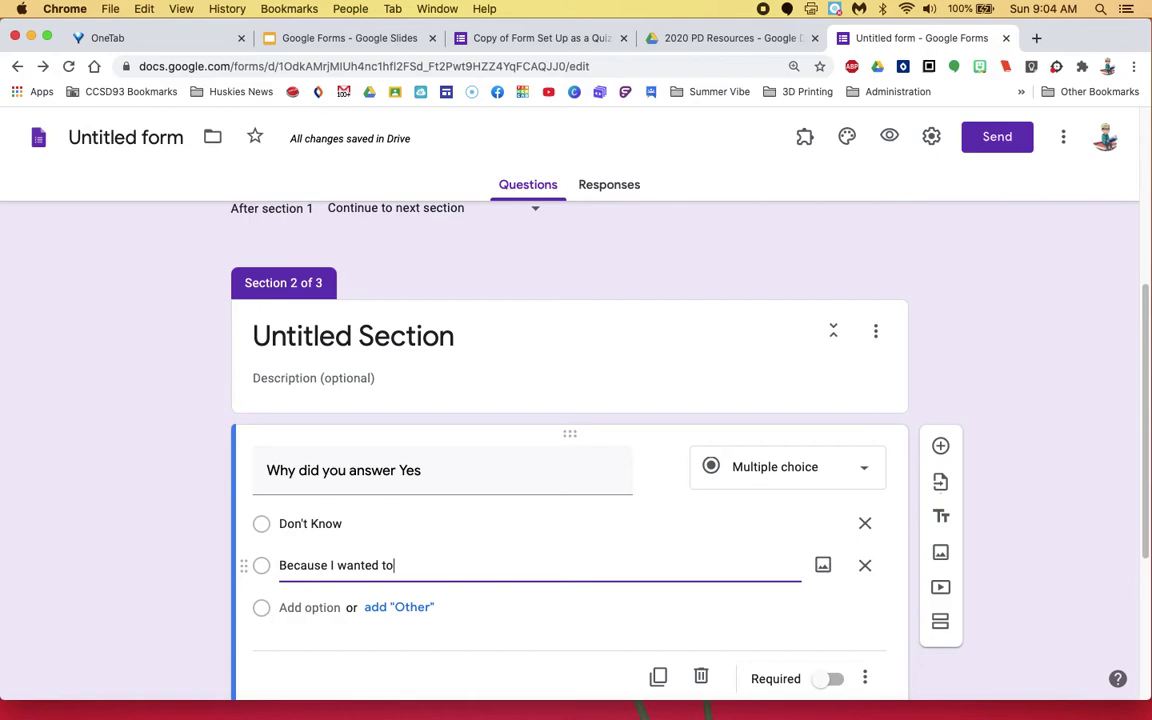
{"action": "left_click", "coordinate": [840, 685]}
Review the section routing of the Yes and No answers, and set the form to submit after section 2
{"action": "scroll", "coordinate": [845, 600], "scroll_direction": "up", "scroll_amount": 5}
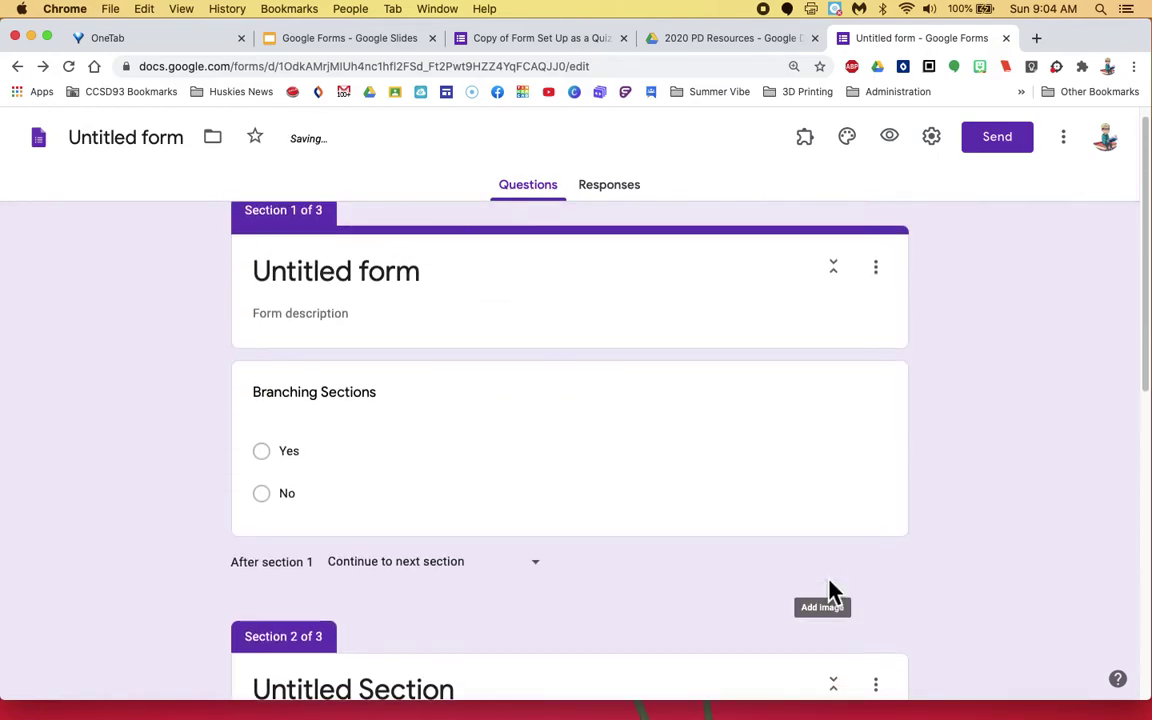
{"action": "left_click", "coordinate": [812, 537]}
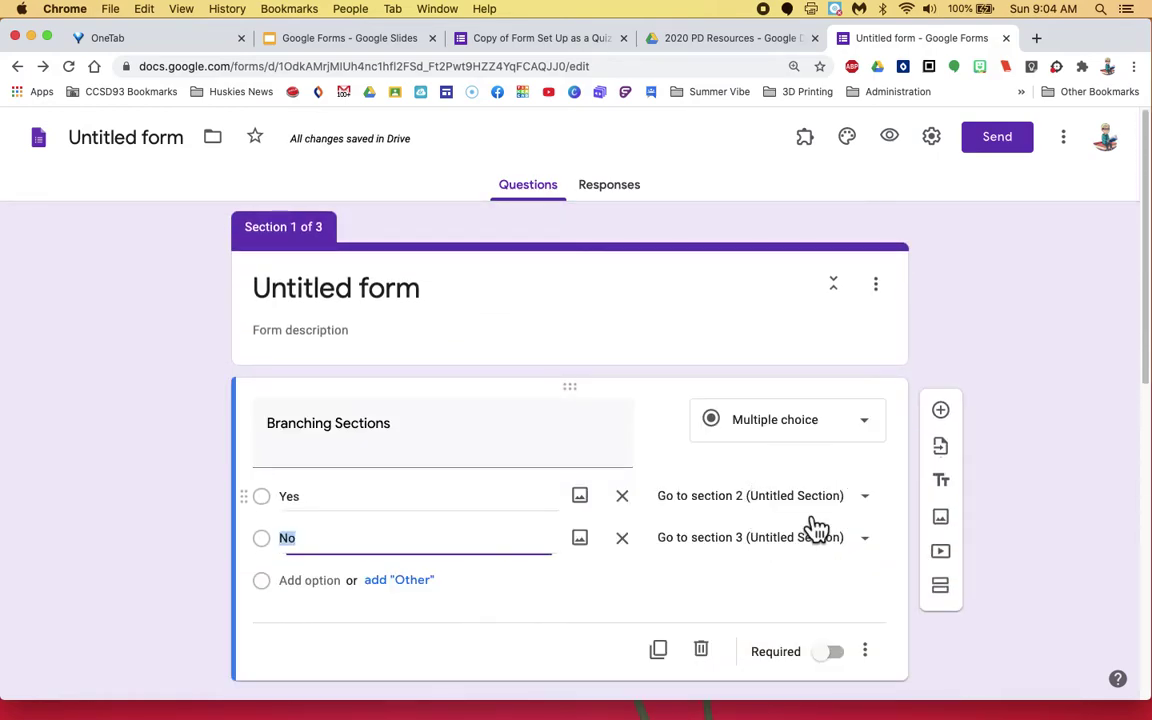
{"action": "left_click", "coordinate": [856, 660]}
{"action": "scroll", "coordinate": [788, 583], "scroll_direction": "down", "scroll_amount": 6}
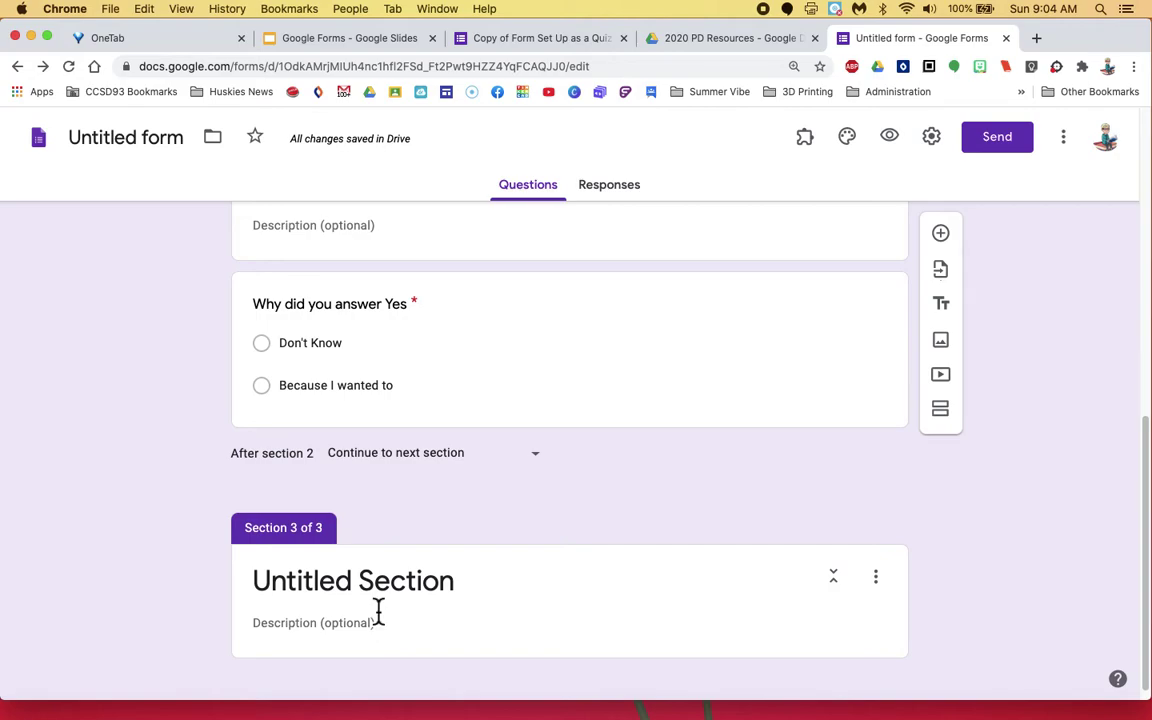
{"action": "left_click", "coordinate": [545, 466]}
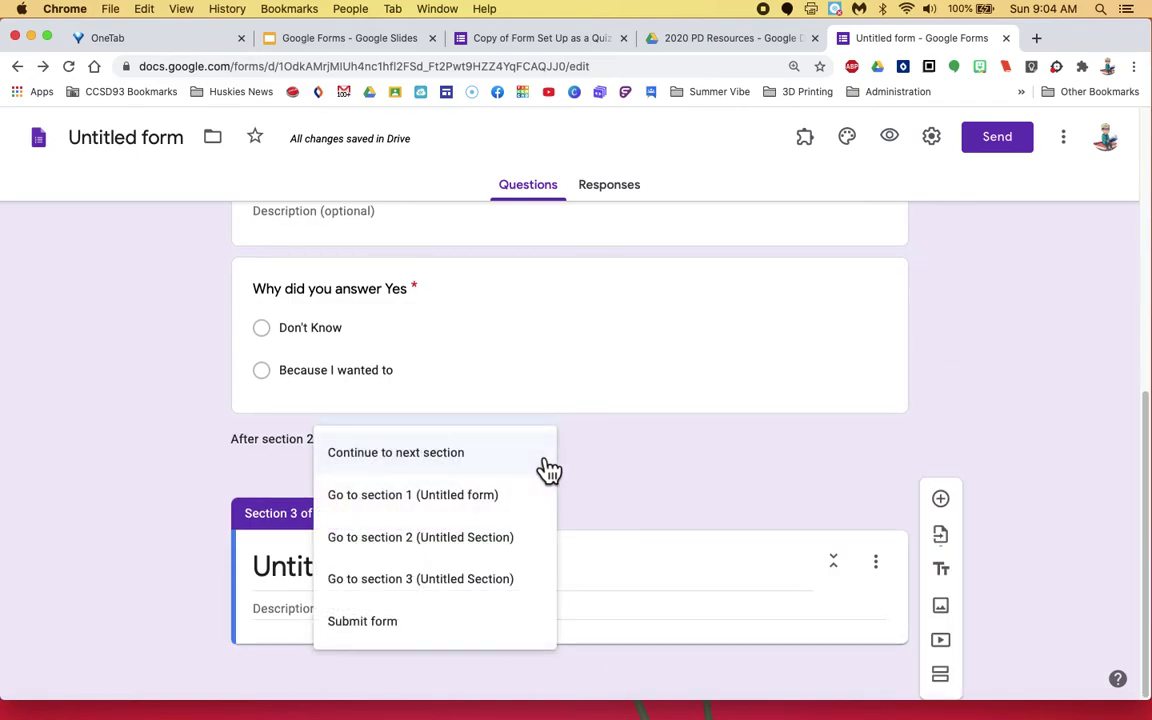
{"action": "left_click", "coordinate": [399, 638]}
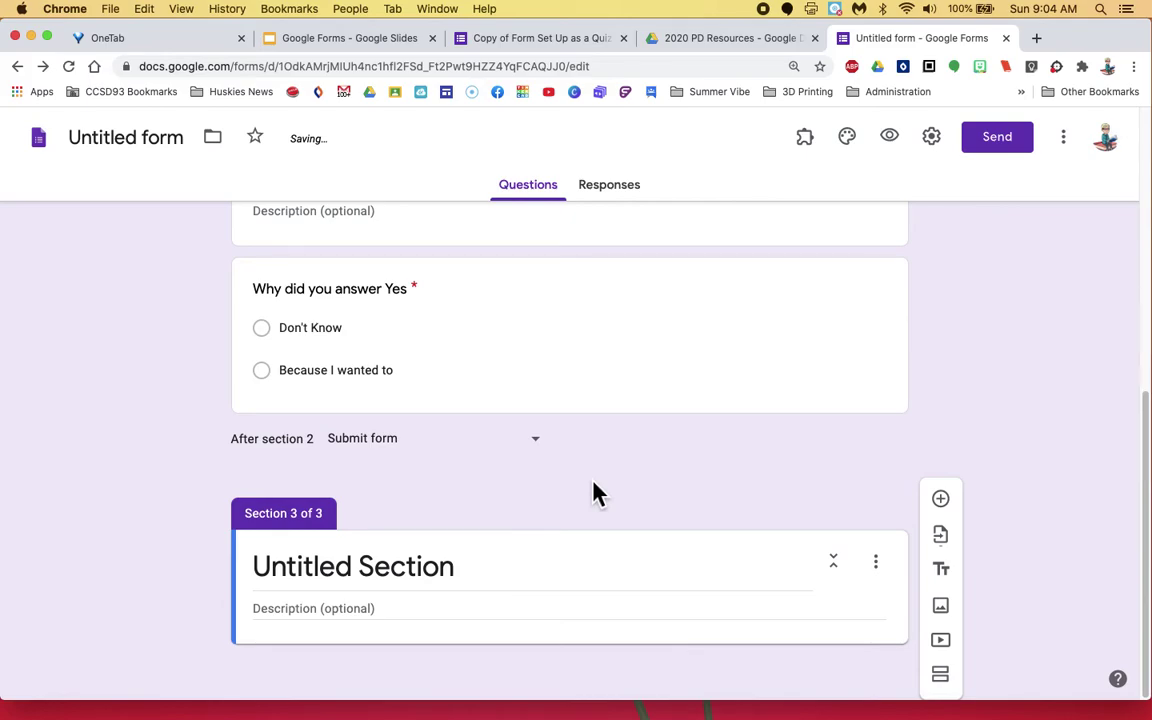
Add a new section after section 3, and add the question "Why did you answer No" to section 3
{"action": "triple_click", "coordinate": [459, 578]}
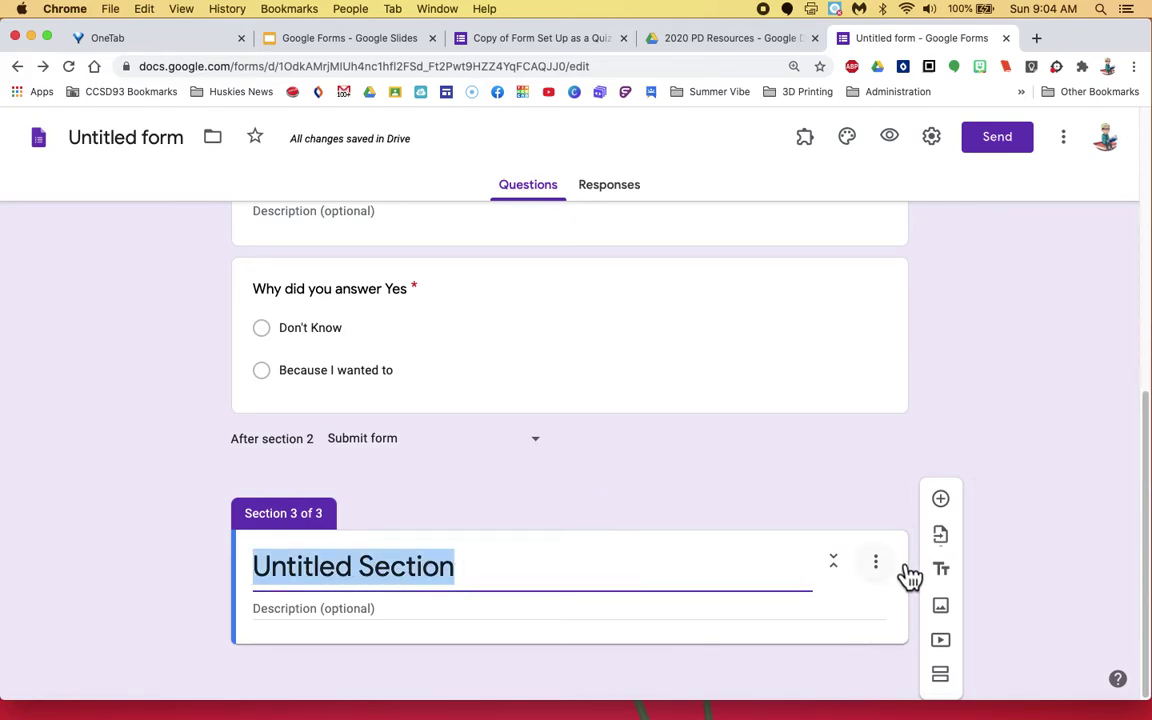
{"action": "left_click", "coordinate": [948, 680]}
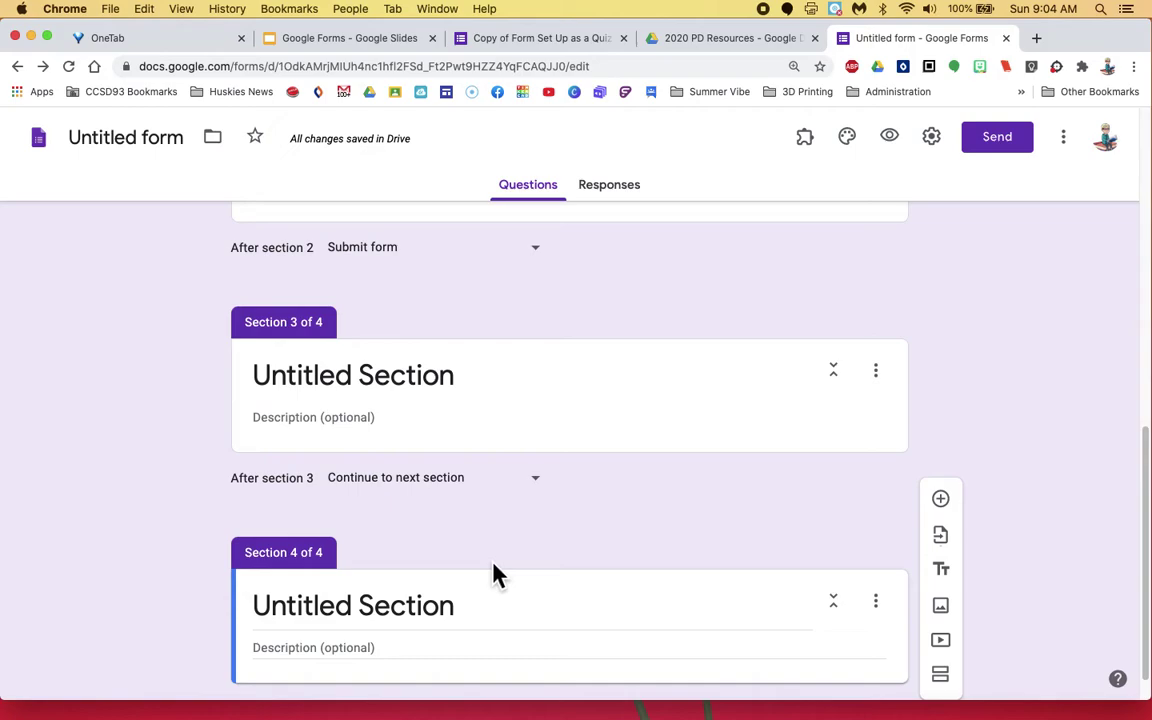
{"action": "left_click", "coordinate": [478, 447]}
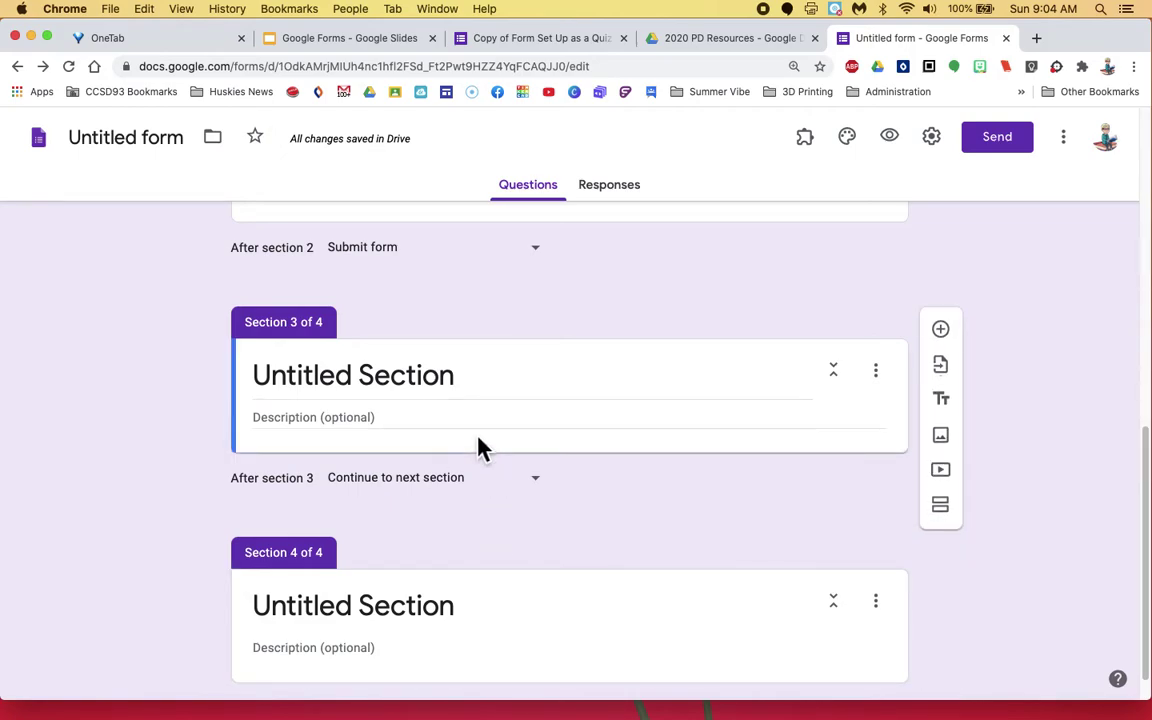
{"action": "left_click", "coordinate": [941, 331]}
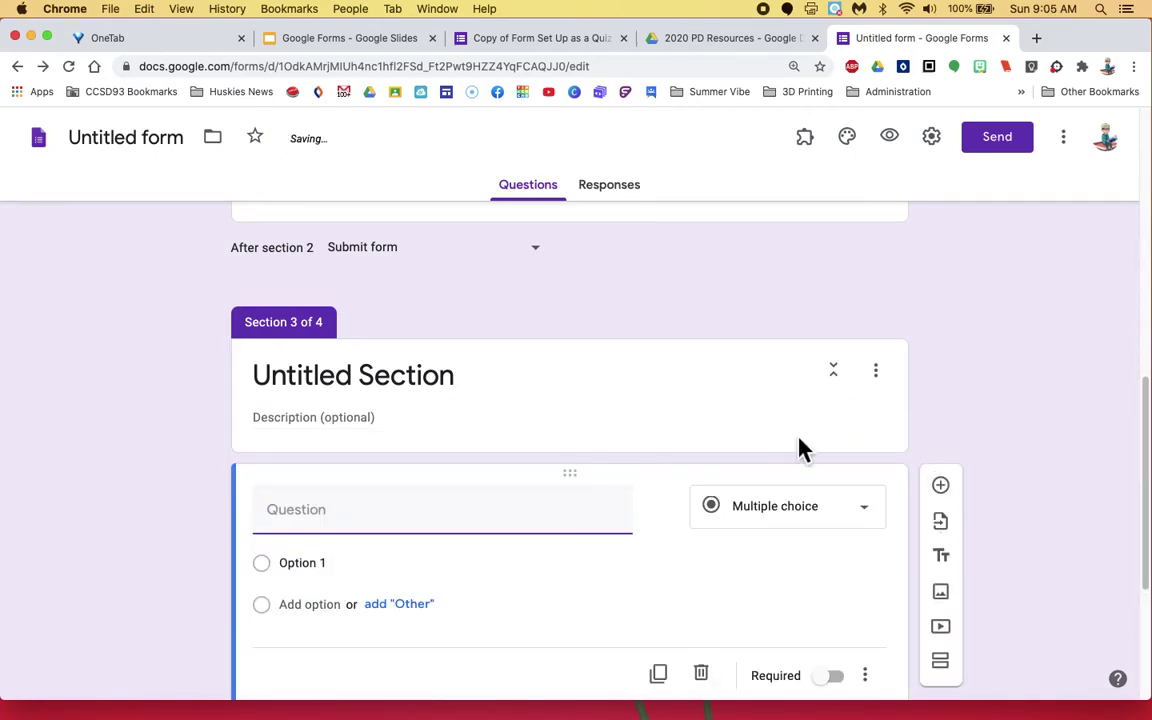
{"action": "type", "text": "Why did you answer N"}
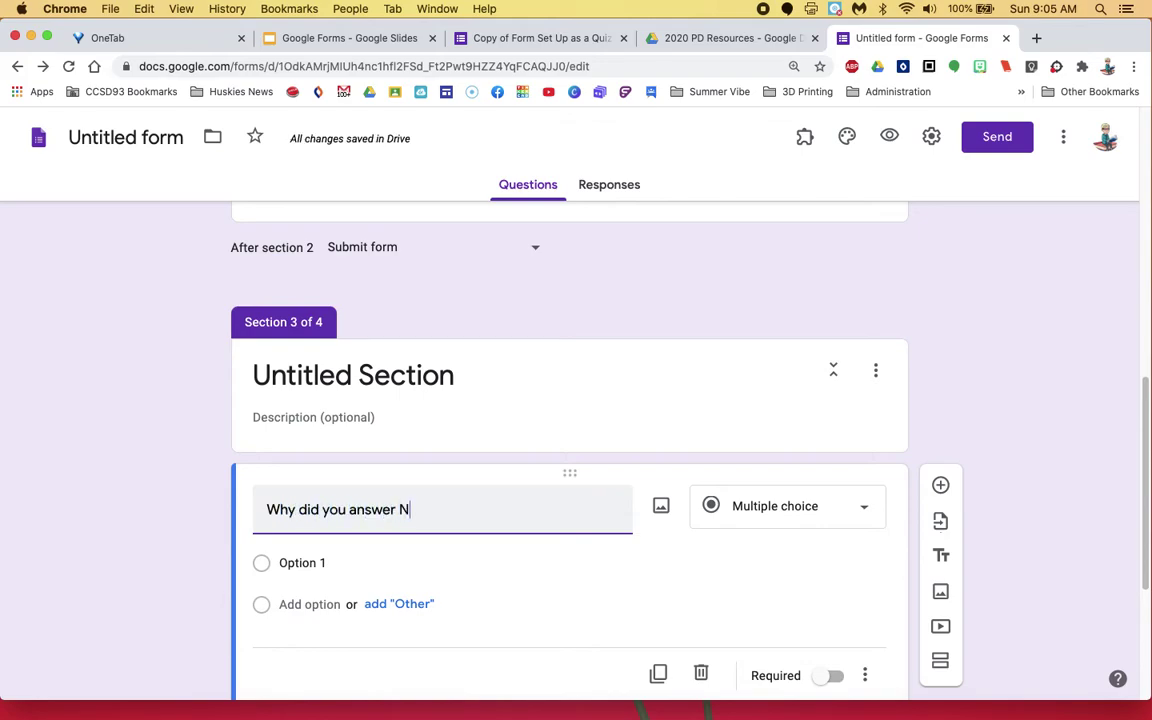
{"action": "type", "text": "o"}
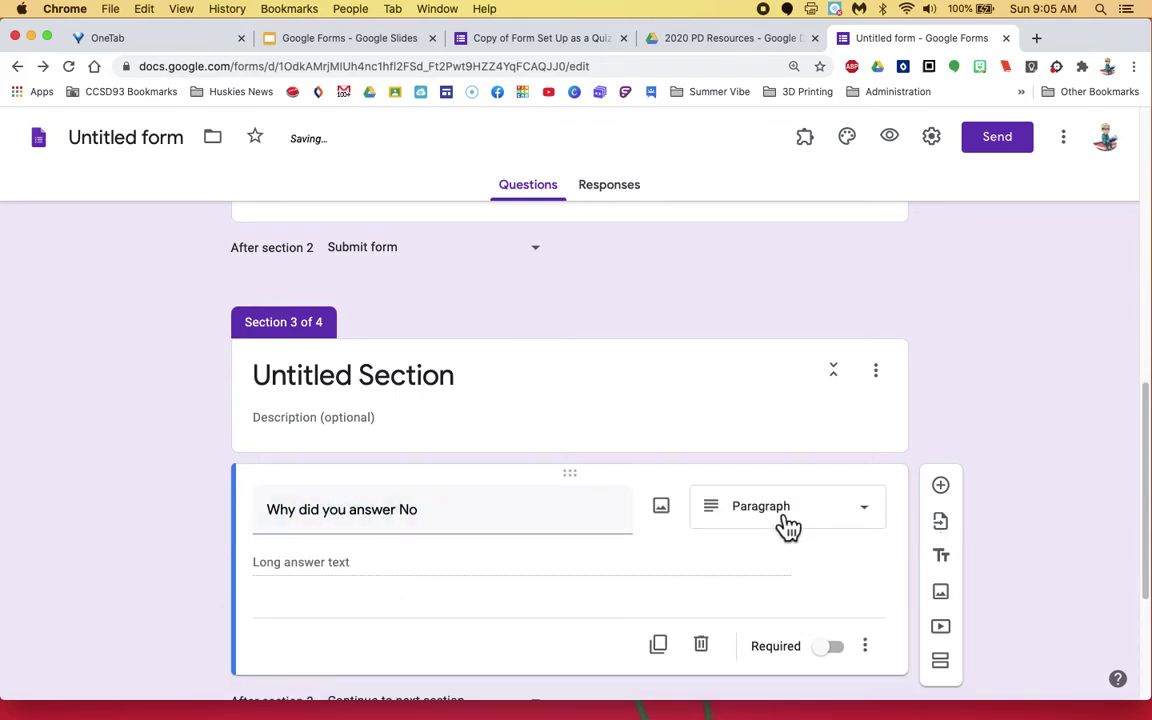
Make the "Why did you answer No" question multiple choice with the options "Because" and "Shrug"
{"action": "left_click", "coordinate": [784, 525]}
{"action": "left_click", "coordinate": [800, 272]}
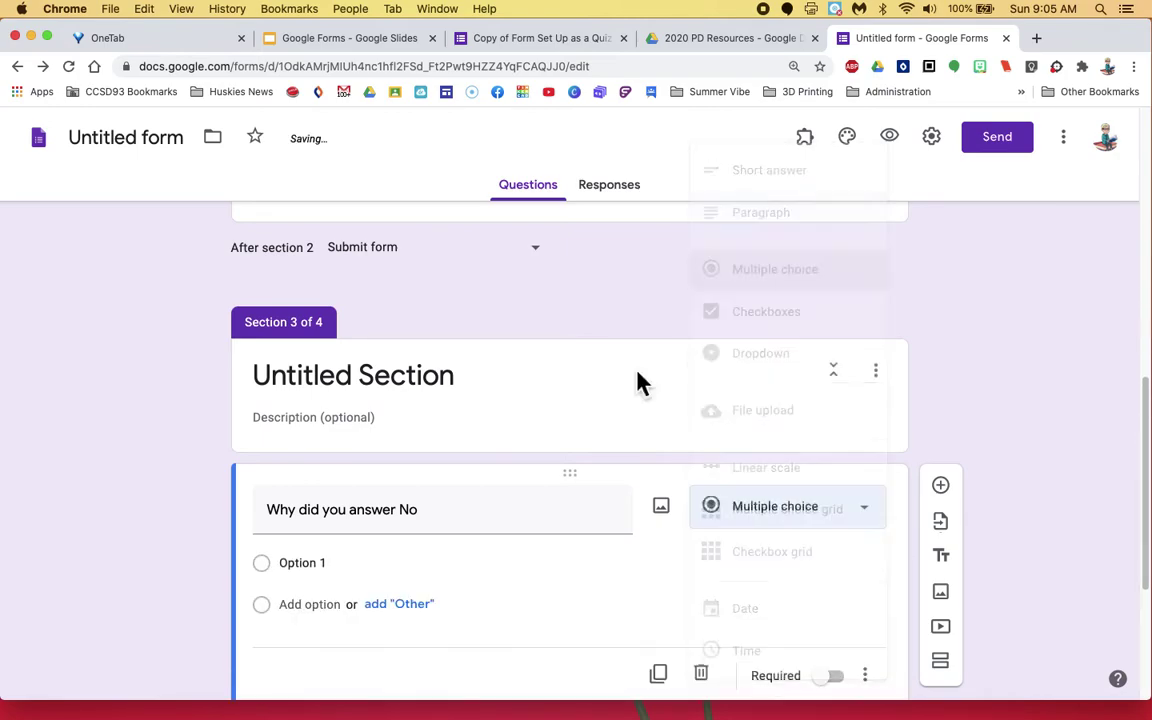
{"action": "left_click", "coordinate": [323, 570]}
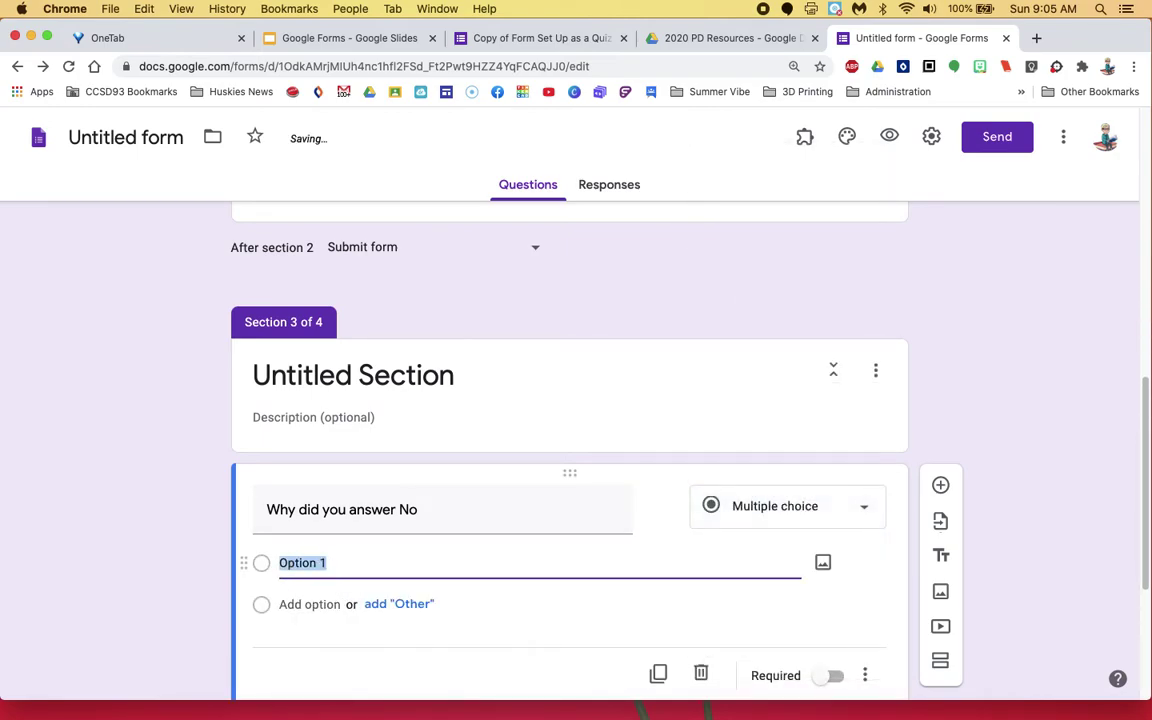
{"action": "type", "text": "Because"}
{"action": "left_click", "coordinate": [298, 608]}
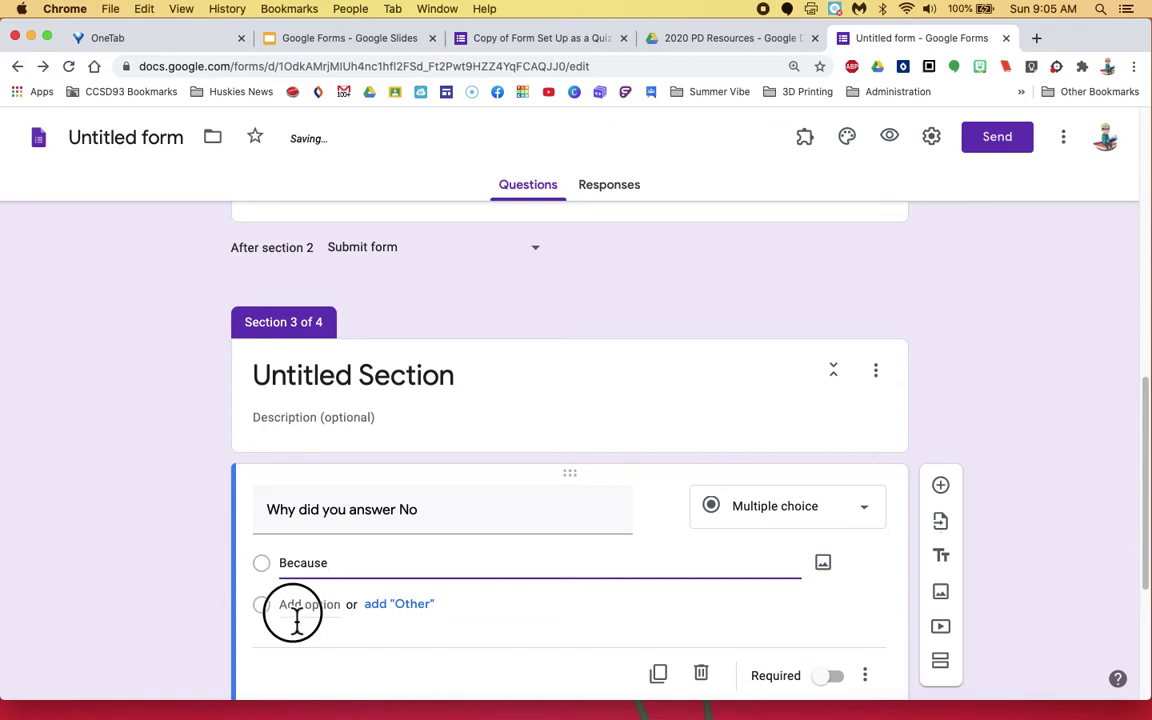
{"action": "type", "text": "Shrug"}
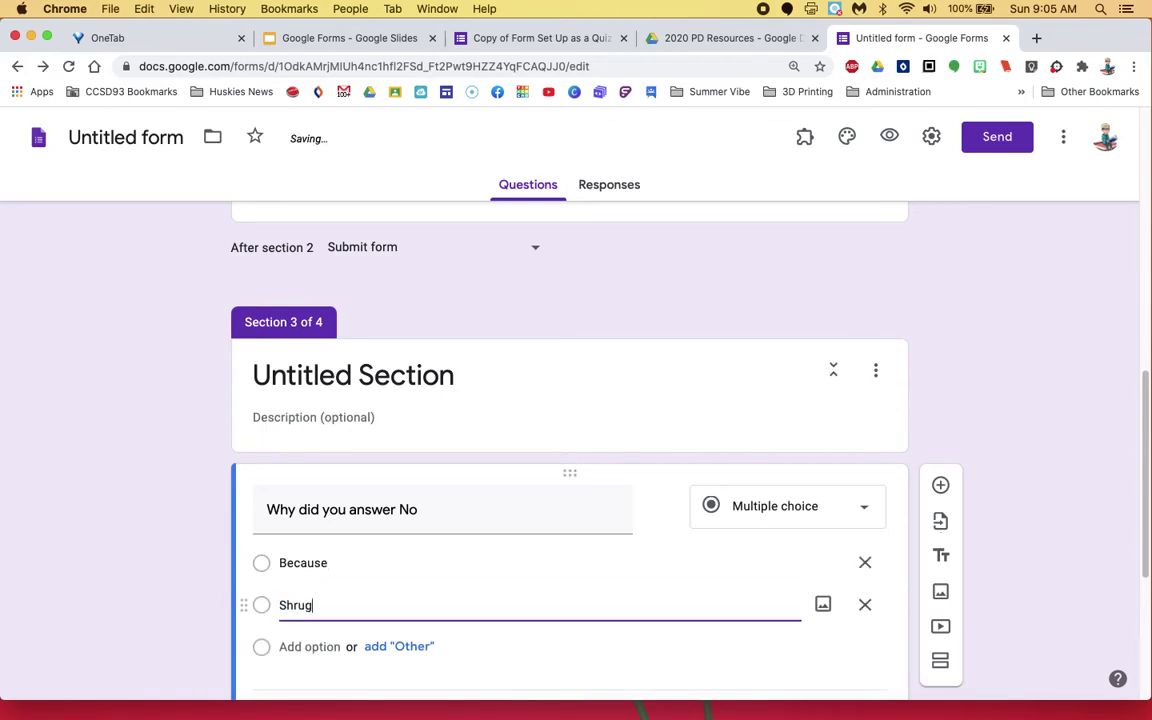
Set both section 3 and section 2 to continue to section 4 once completed
{"action": "scroll", "coordinate": [450, 650], "scroll_direction": "down", "scroll_amount": 3}
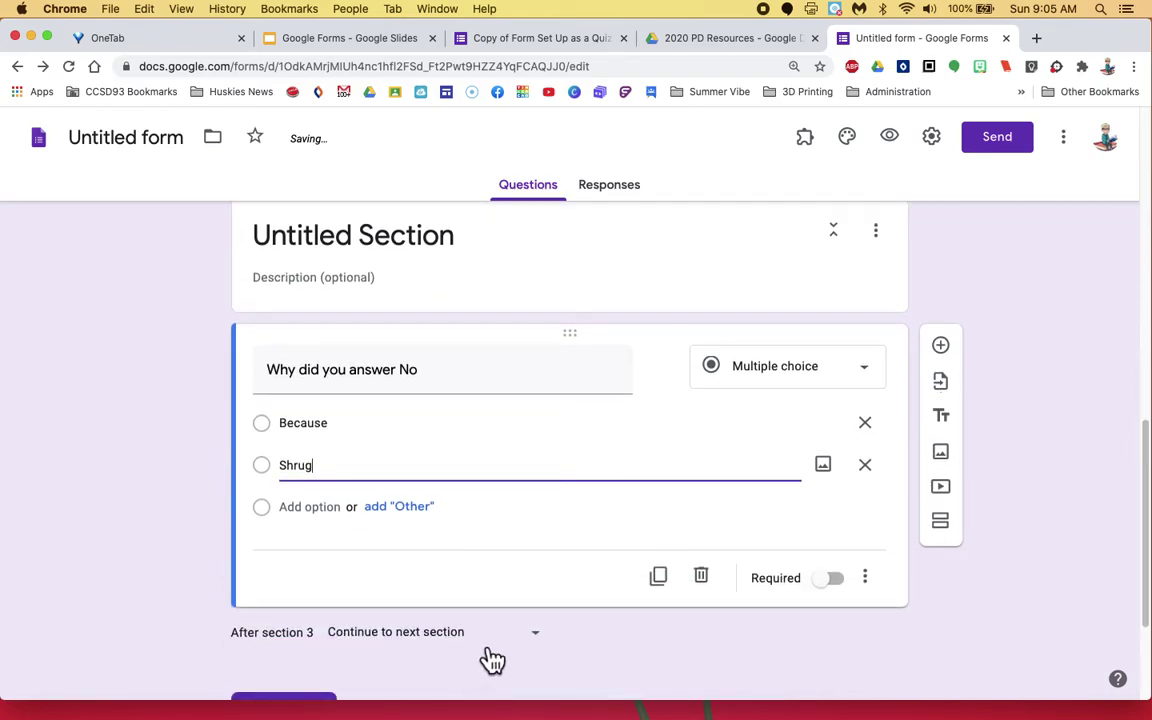
{"action": "left_click", "coordinate": [548, 650]}
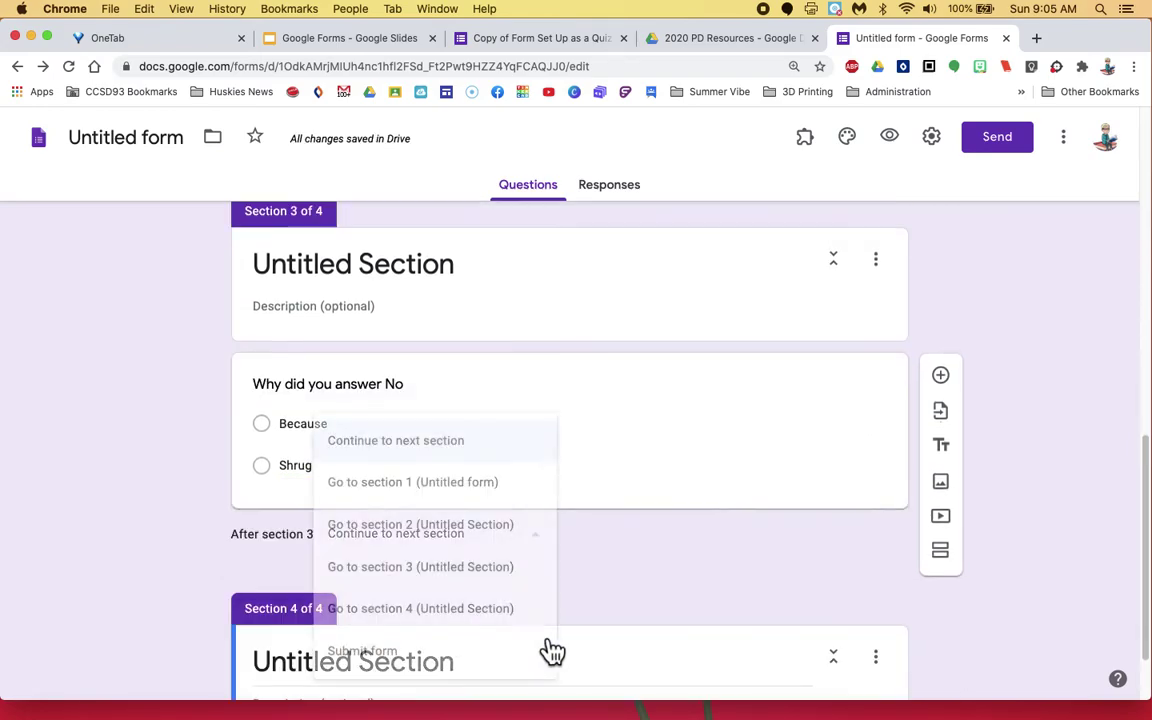
{"action": "left_click", "coordinate": [505, 615]}
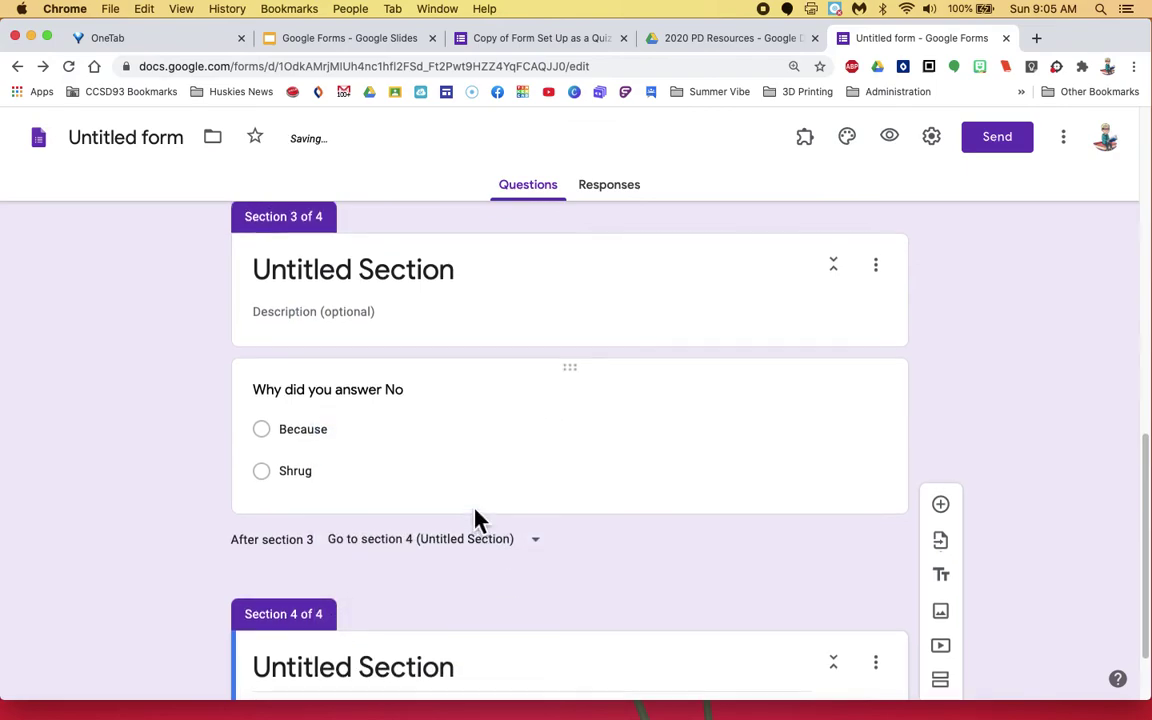
{"action": "scroll", "coordinate": [476, 515], "scroll_direction": "up", "scroll_amount": 2}
{"action": "scroll", "coordinate": [475, 512], "scroll_direction": "up", "scroll_amount": 1}
{"action": "left_click", "coordinate": [538, 384]}
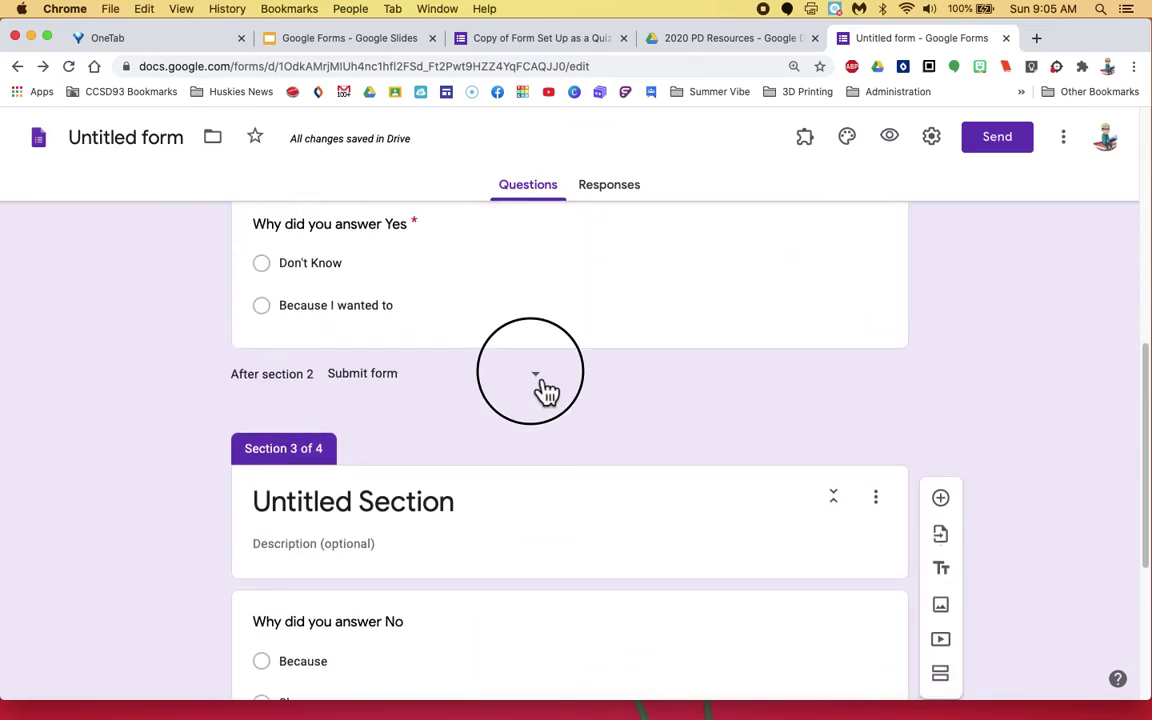
{"action": "left_click", "coordinate": [509, 352]}
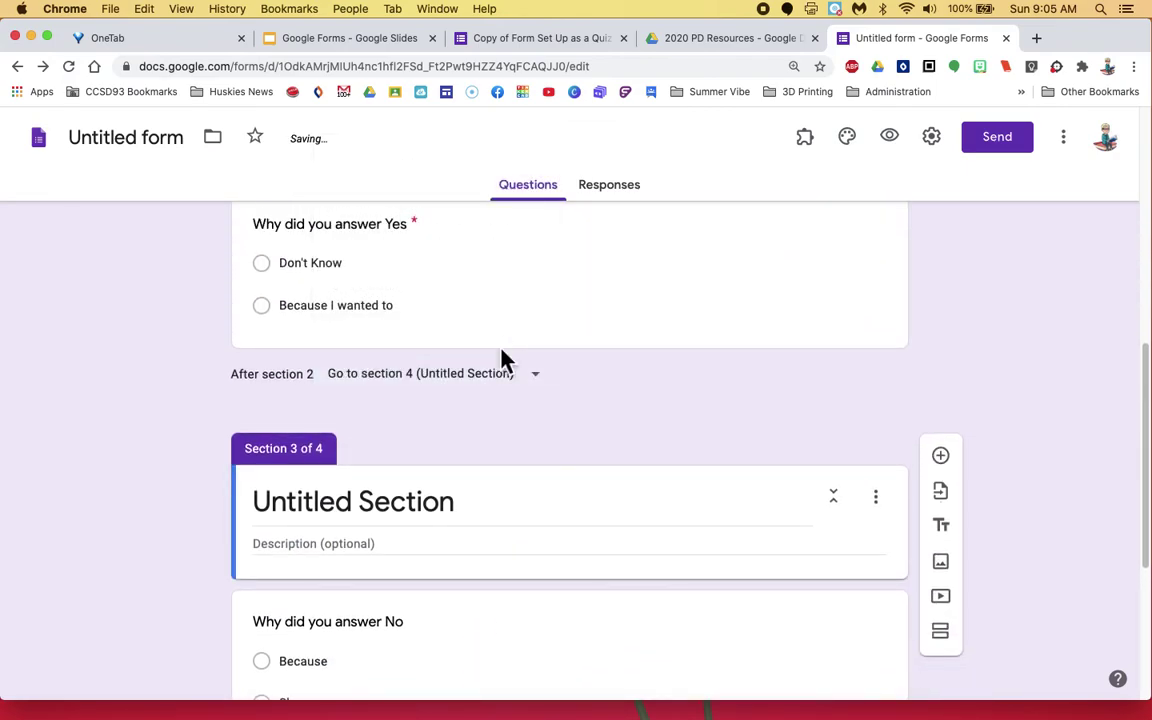
Add another new section after section 4
{"action": "scroll", "coordinate": [542, 528], "scroll_direction": "down", "scroll_amount": 1}
{"action": "scroll", "coordinate": [542, 528], "scroll_direction": "down", "scroll_amount": 3}
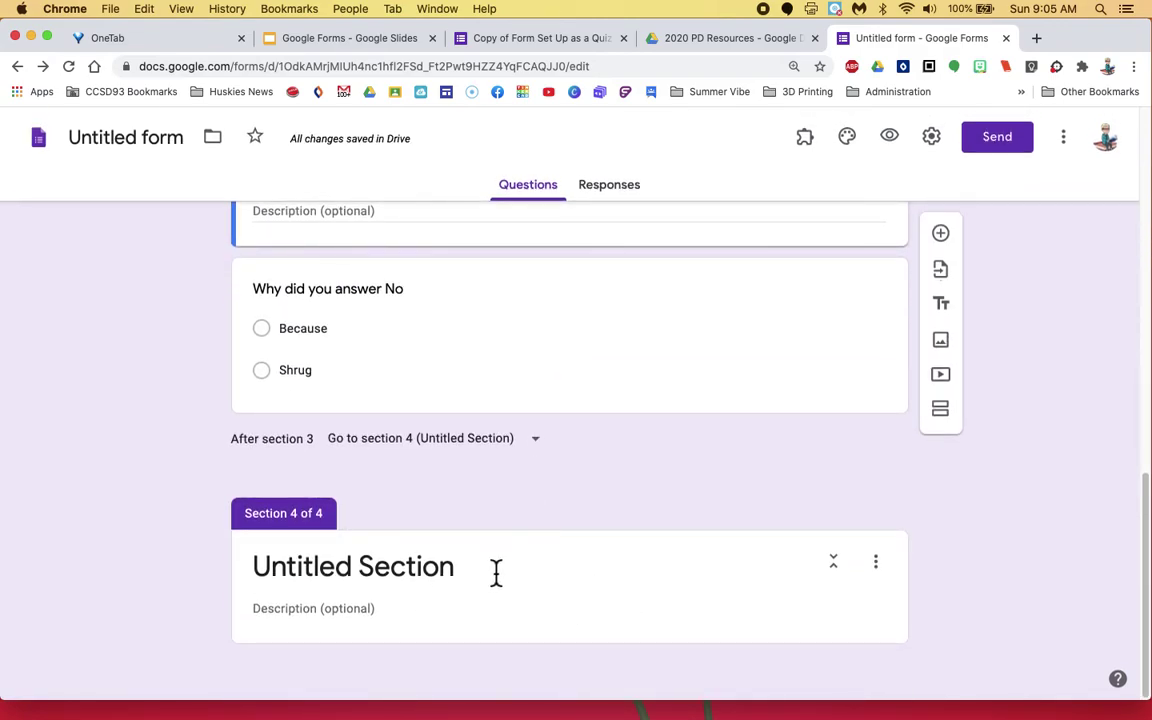
{"action": "left_click", "coordinate": [858, 600]}
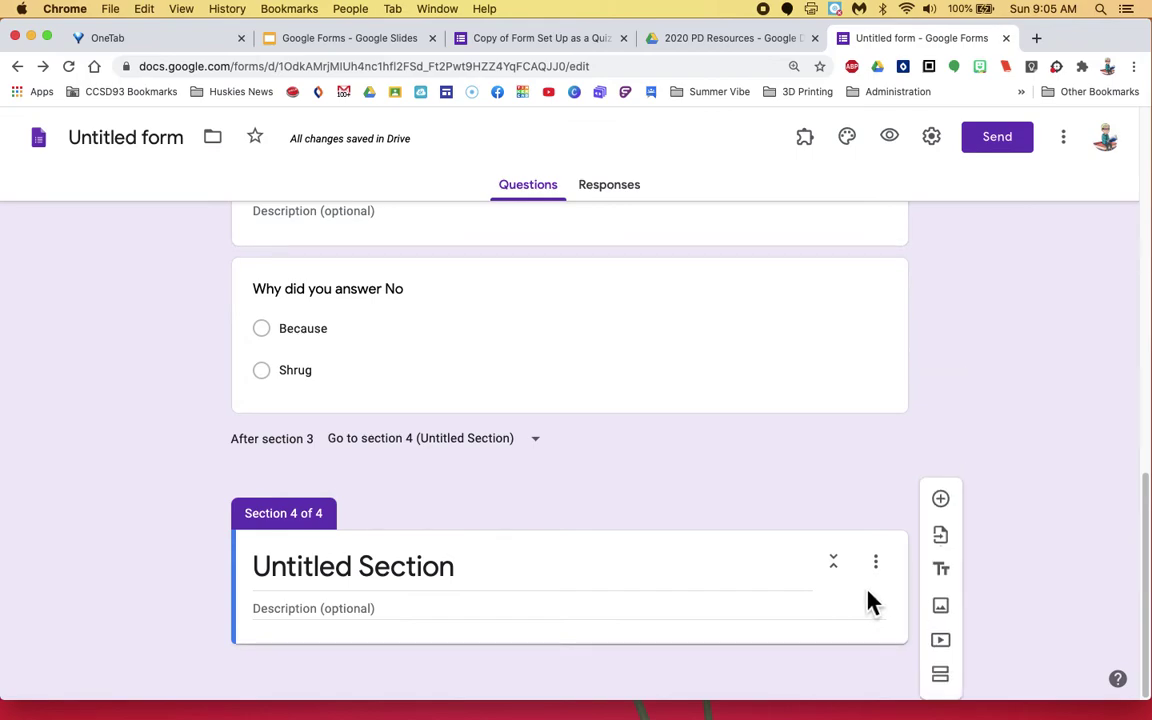
{"action": "left_click", "coordinate": [958, 682]}
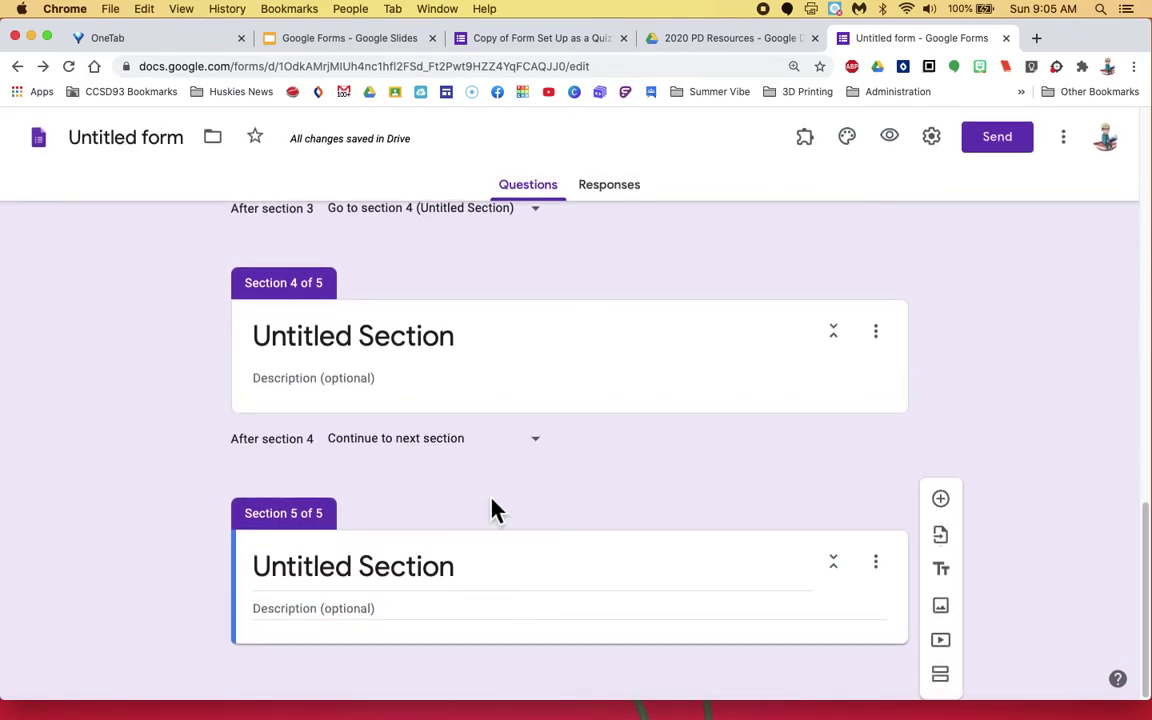
Delete the extra section 5 and add the question "What is your email address?" to section 4
{"action": "left_click", "coordinate": [877, 565]}
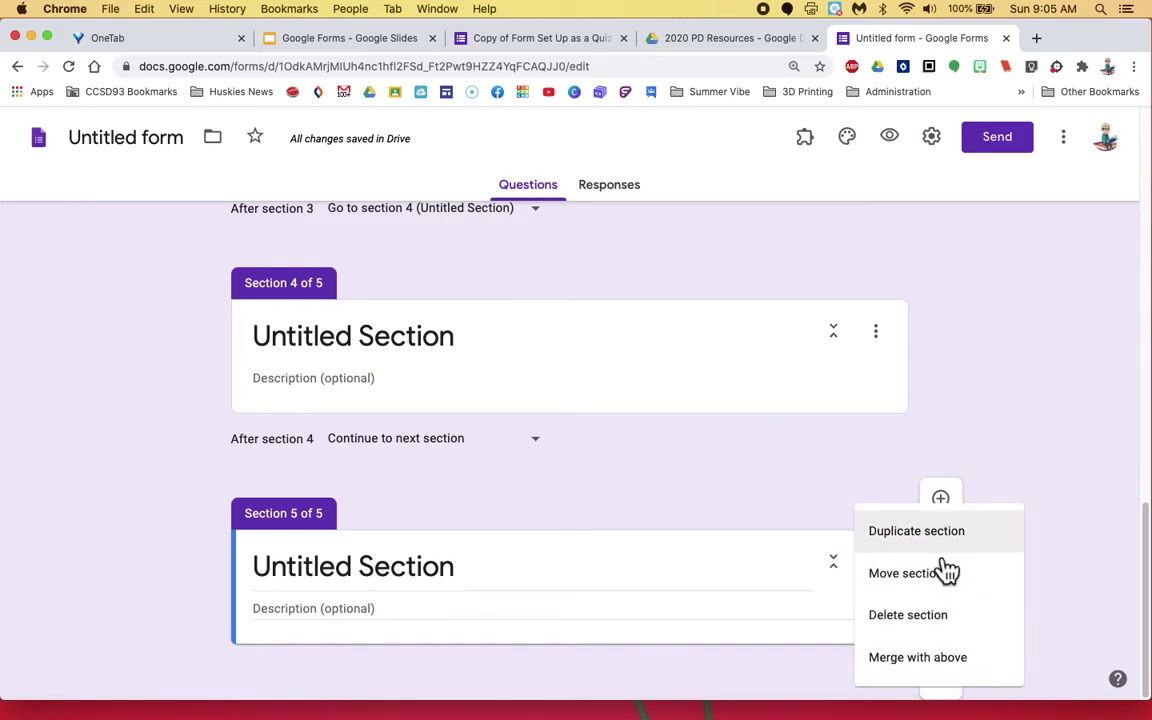
{"action": "left_click", "coordinate": [944, 628]}
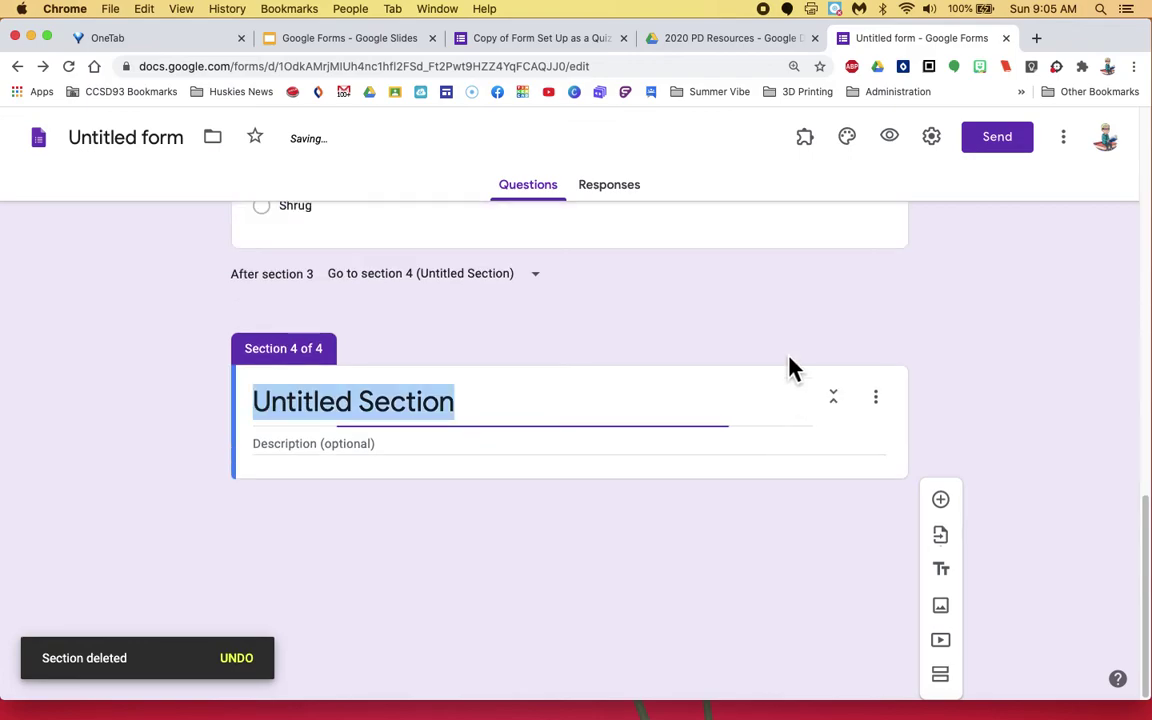
{"action": "left_click", "coordinate": [943, 502]}
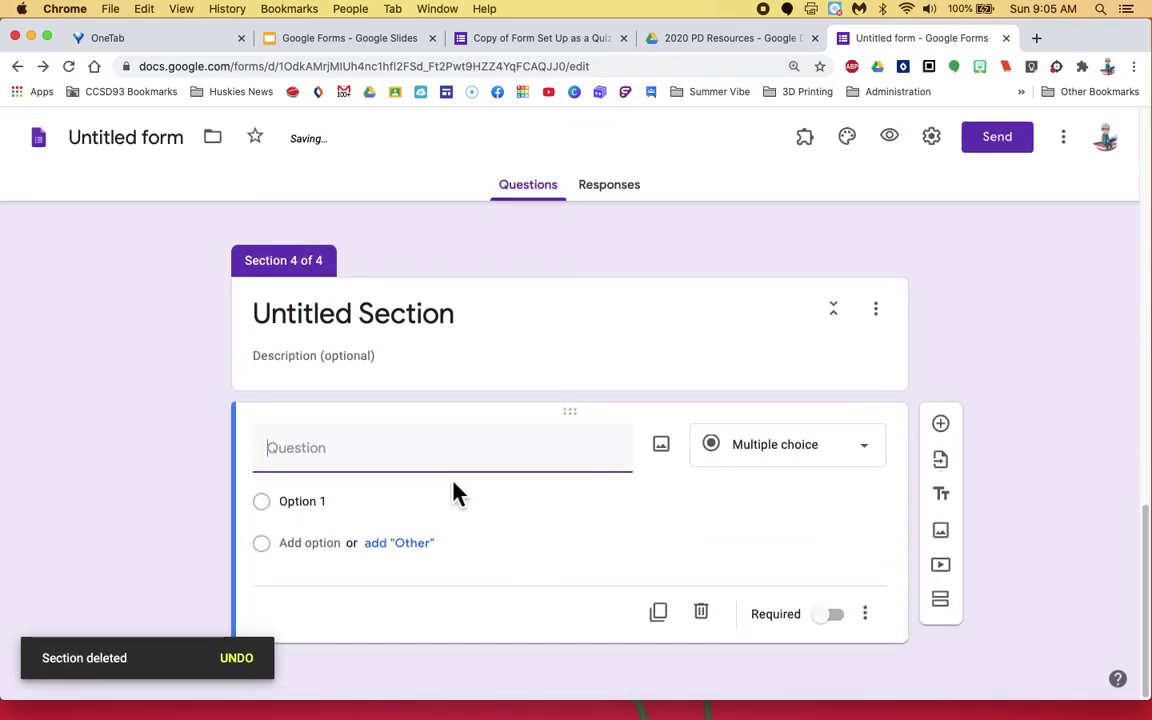
{"action": "type", "text": "What is your email address?"}
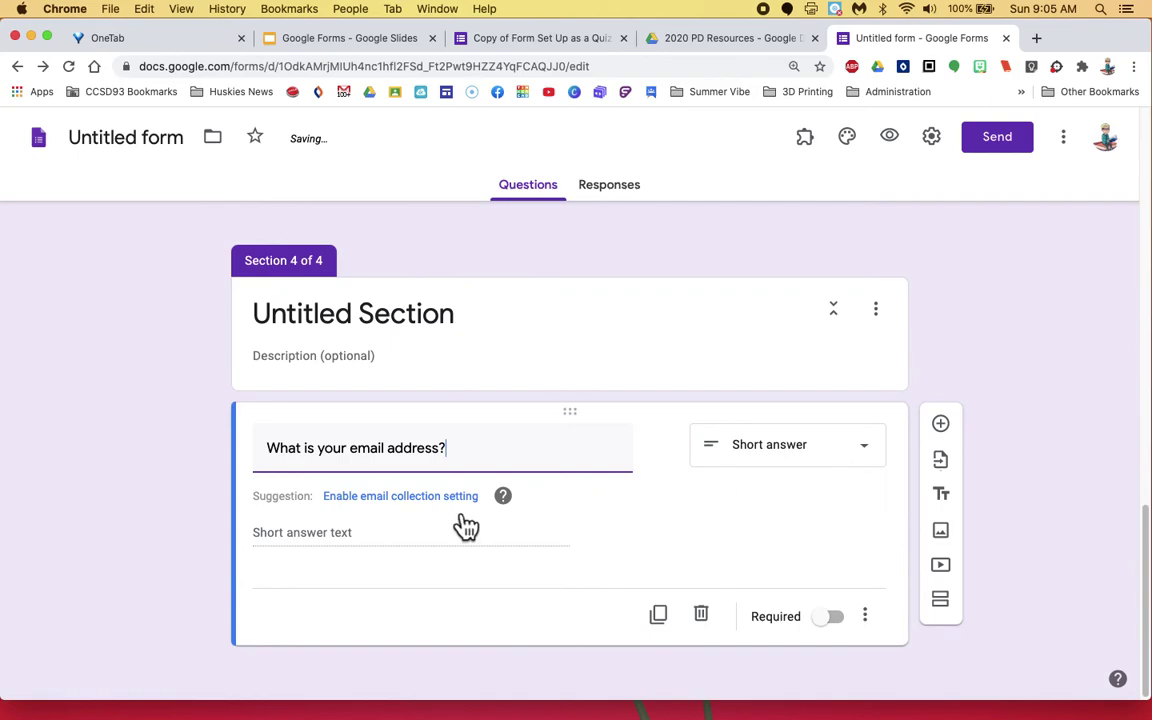
Add response validation requiring a text email address to the email question, and make the question required
{"action": "left_click", "coordinate": [865, 617]}
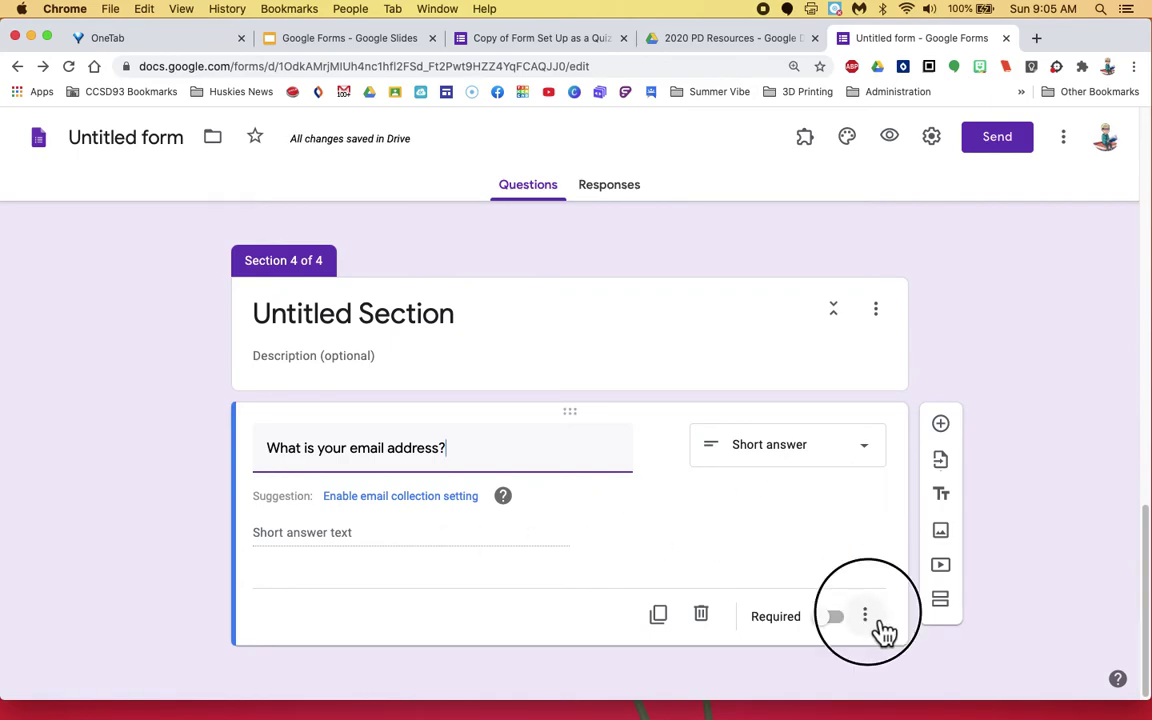
{"action": "left_click", "coordinate": [930, 662]}
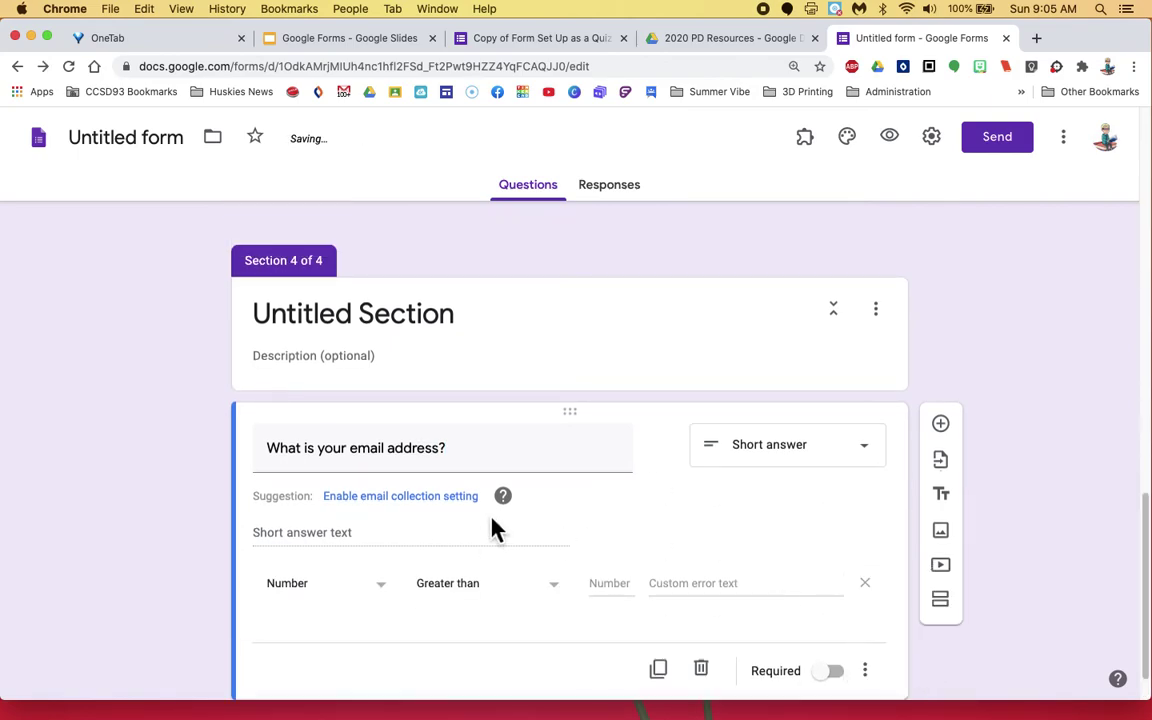
{"action": "left_click", "coordinate": [397, 599]}
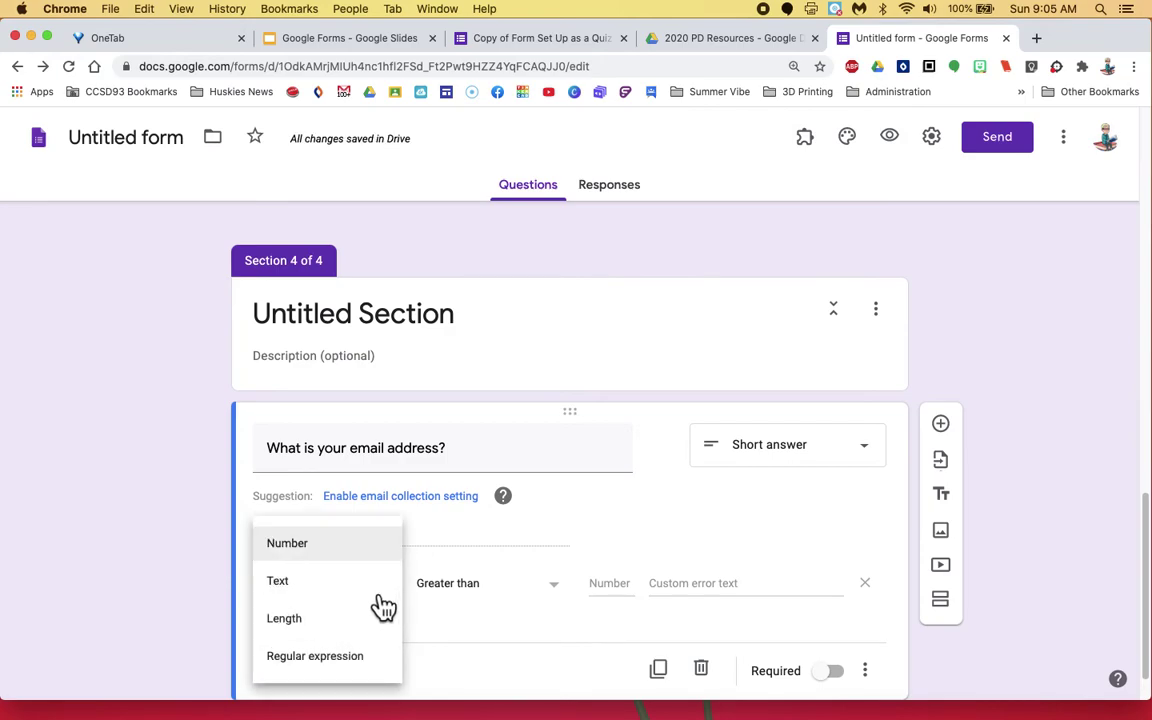
{"action": "left_click", "coordinate": [366, 601]}
{"action": "left_click", "coordinate": [494, 601]}
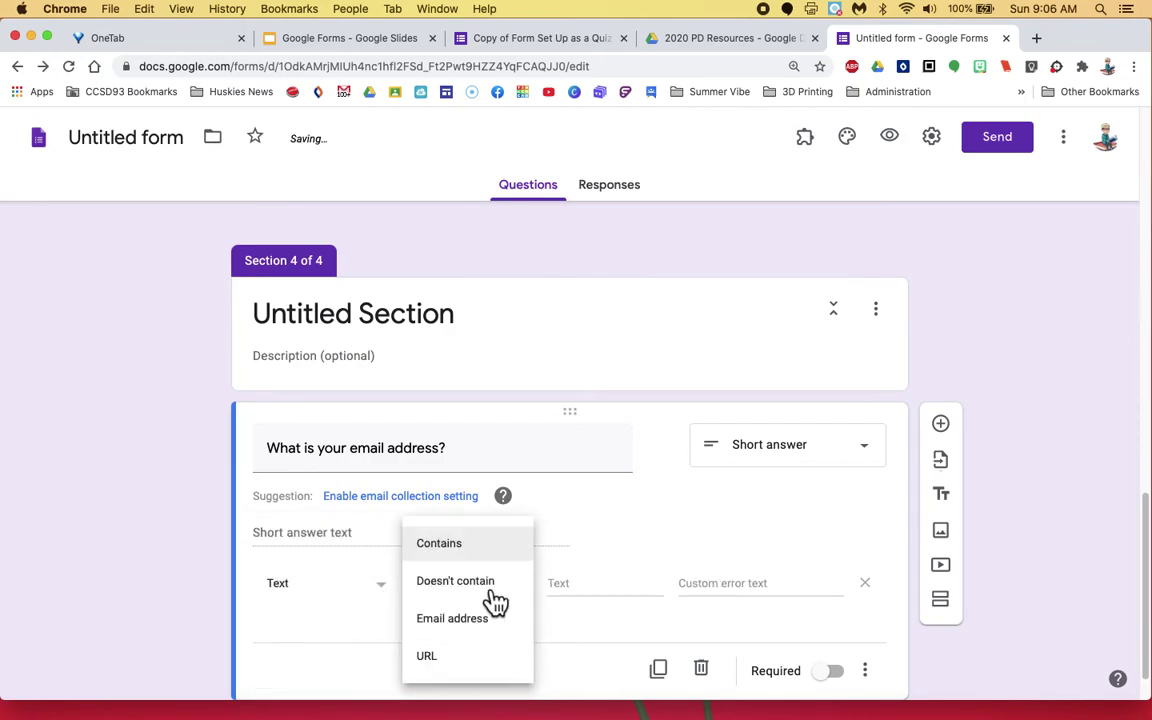
{"action": "left_click", "coordinate": [484, 625]}
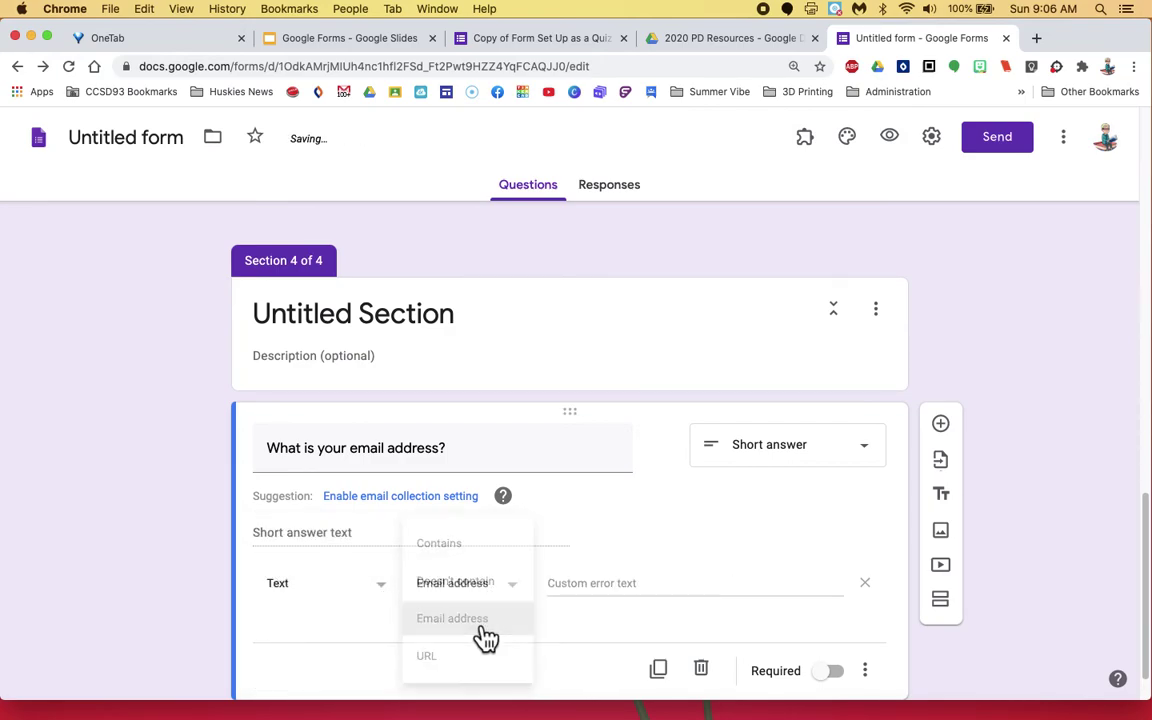
{"action": "left_click", "coordinate": [838, 672]}
Review where the Yes and No answers of the Branching Sections question lead and which section follows sections 2 and 3
{"action": "scroll", "coordinate": [720, 584], "scroll_direction": "up", "scroll_amount": 5}
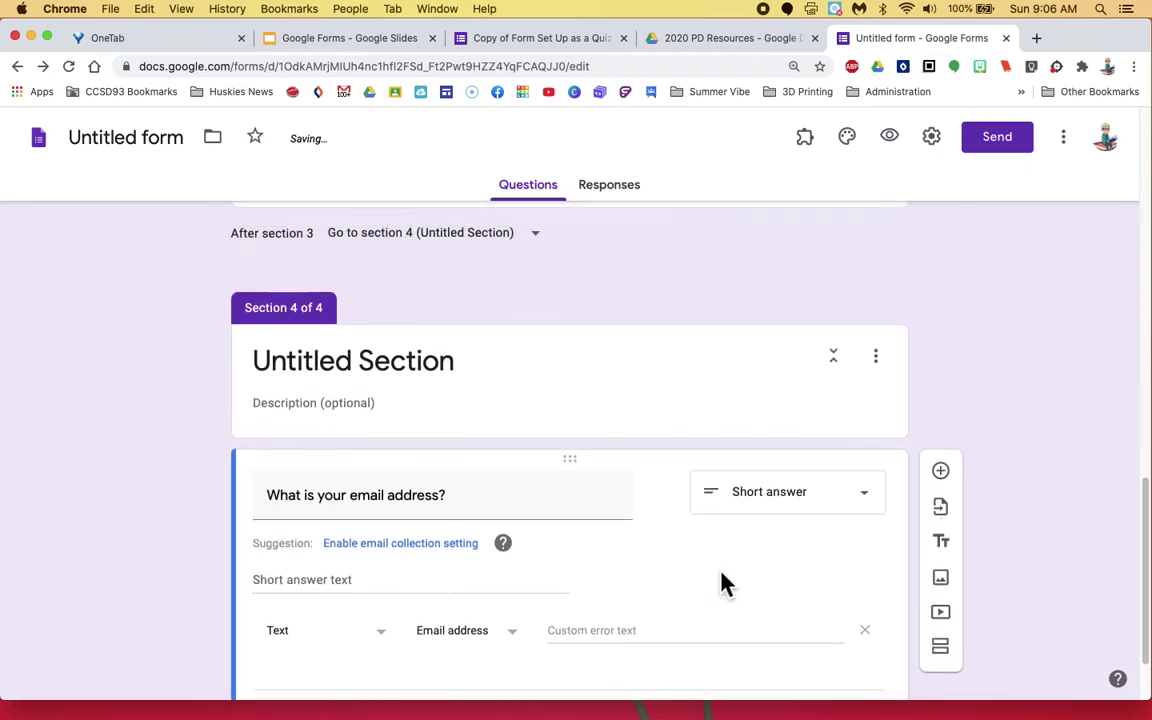
{"action": "scroll", "coordinate": [720, 573], "scroll_direction": "up", "scroll_amount": 5}
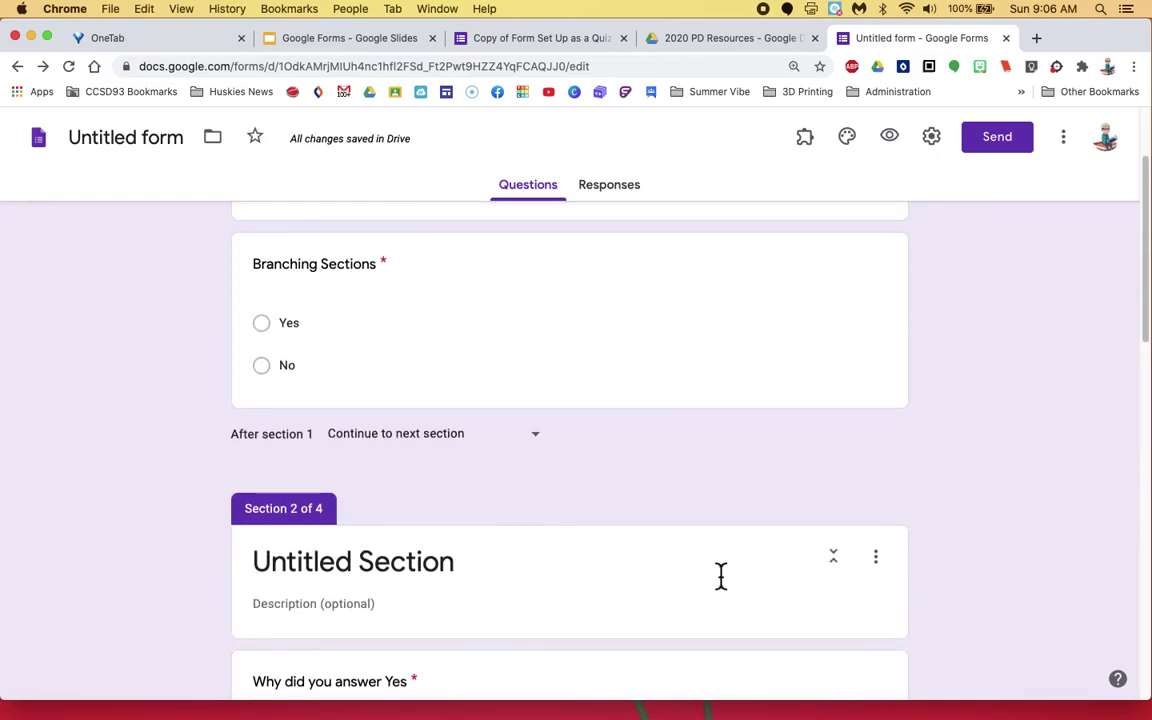
{"action": "scroll", "coordinate": [720, 576], "scroll_direction": "down", "scroll_amount": 2}
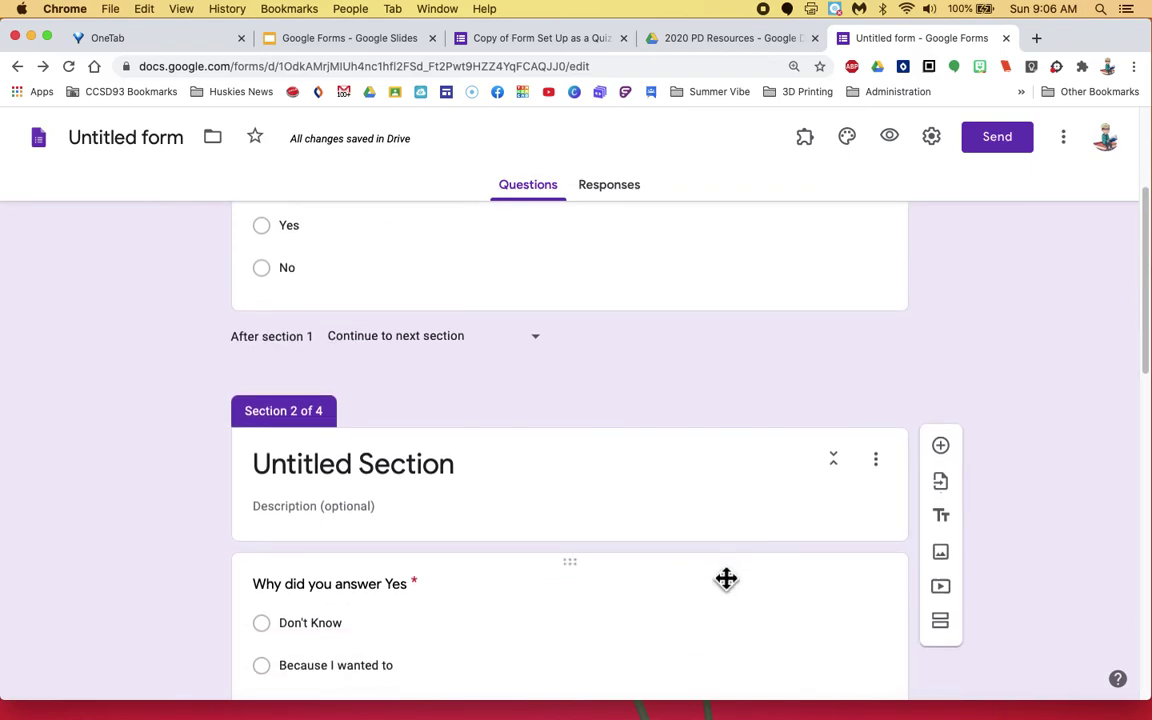
{"action": "scroll", "coordinate": [724, 584], "scroll_direction": "down", "scroll_amount": 2}
{"action": "scroll", "coordinate": [724, 584], "scroll_direction": "up", "scroll_amount": 1}
{"action": "scroll", "coordinate": [724, 584], "scroll_direction": "up", "scroll_amount": 3}
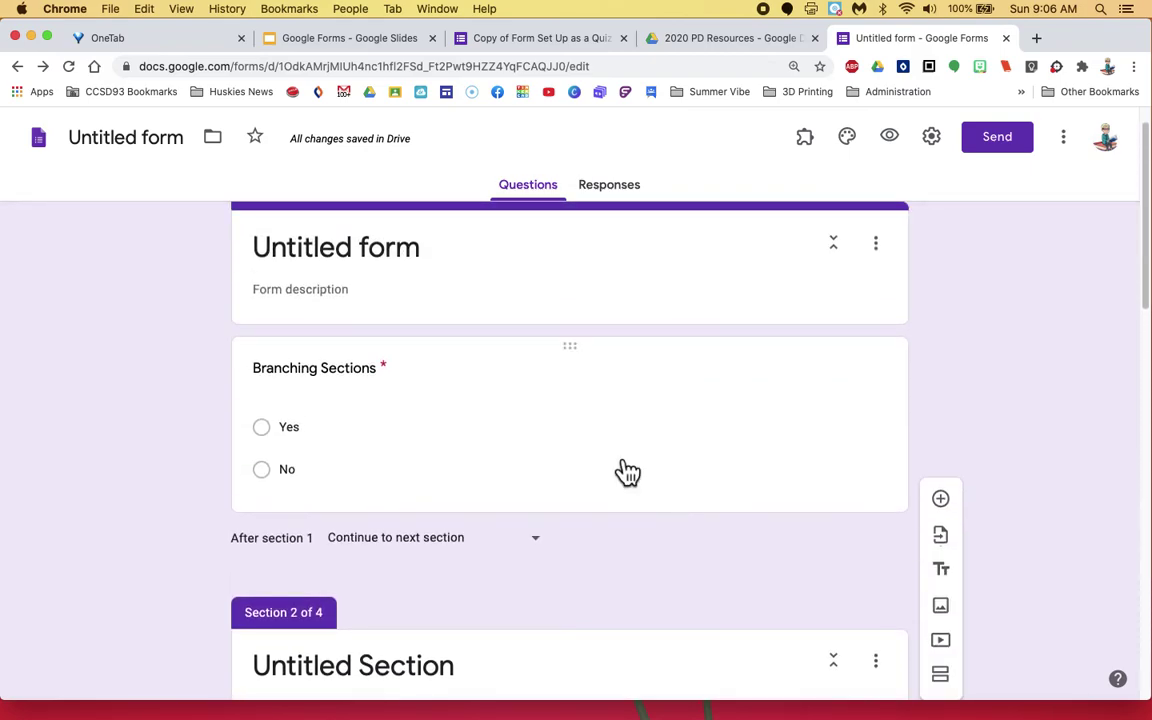
{"action": "left_click", "coordinate": [625, 470]}
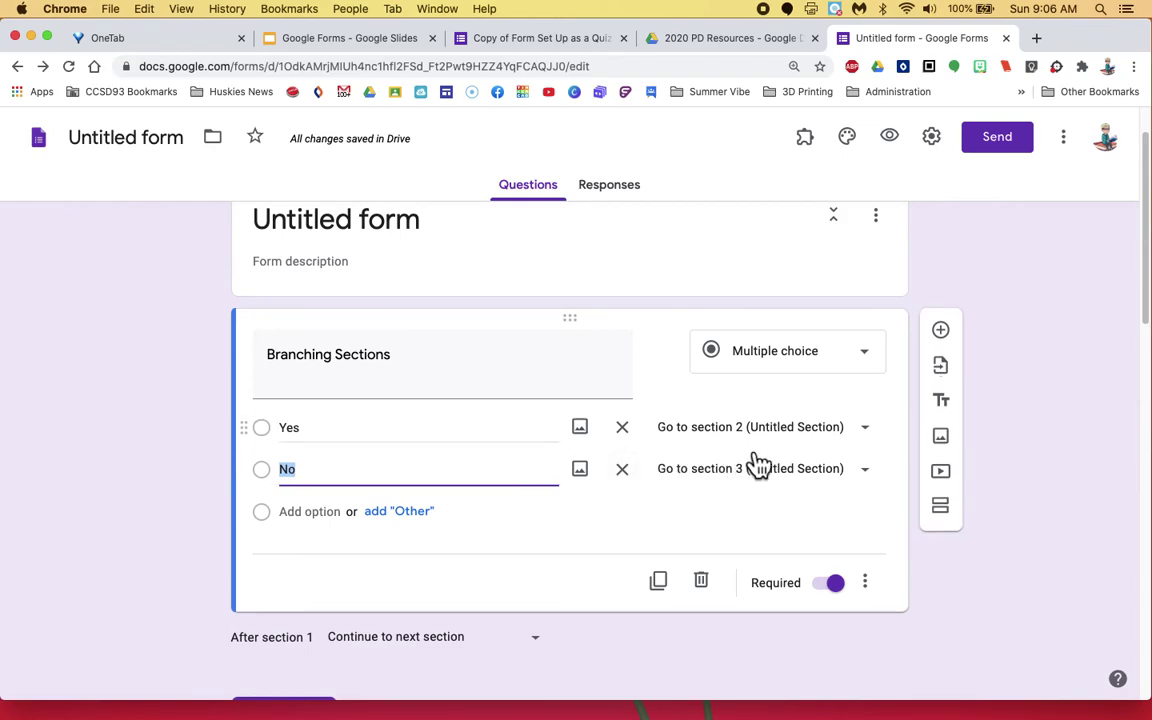
{"action": "left_click", "coordinate": [867, 584]}
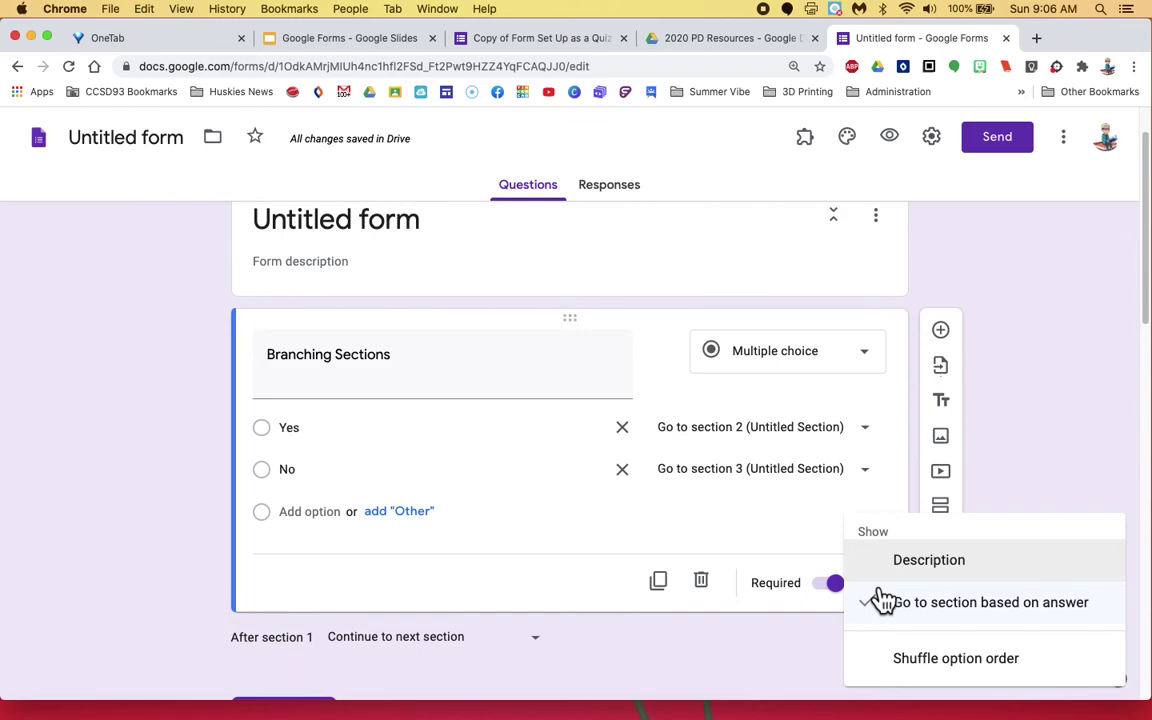
{"action": "left_click", "coordinate": [188, 643]}
{"action": "scroll", "coordinate": [188, 643], "scroll_direction": "down", "scroll_amount": 5}
{"action": "scroll", "coordinate": [194, 643], "scroll_direction": "down", "scroll_amount": 2}
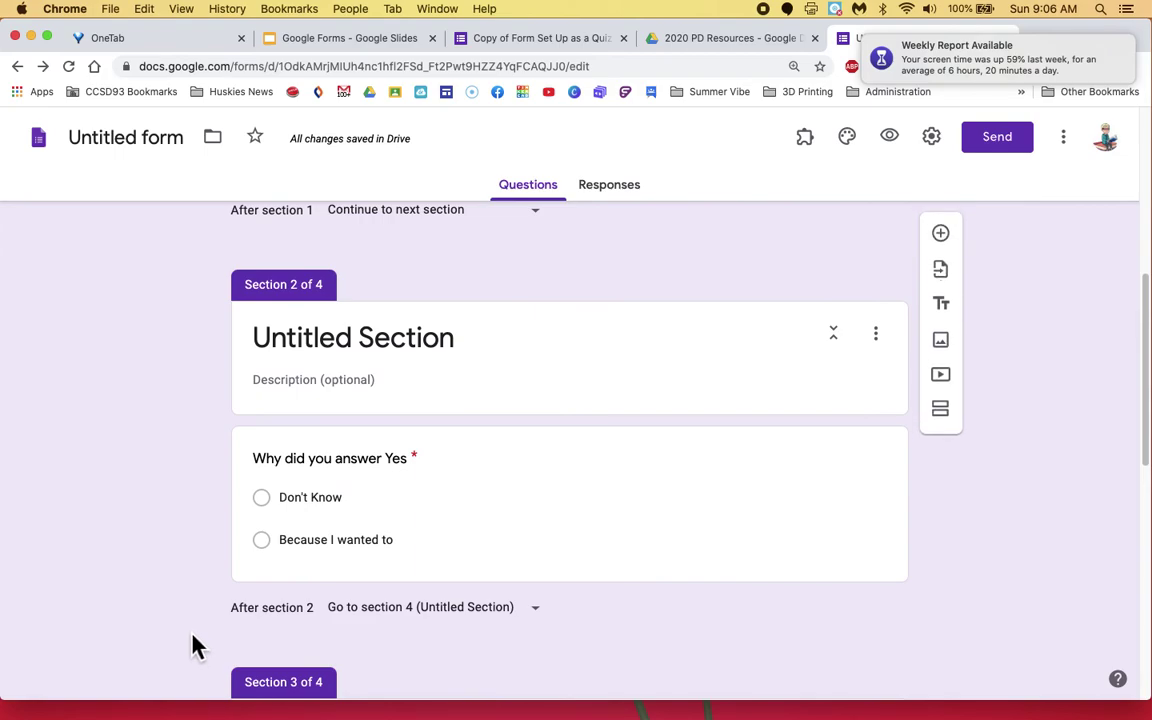
{"action": "scroll", "coordinate": [194, 640], "scroll_direction": "down", "scroll_amount": 5}
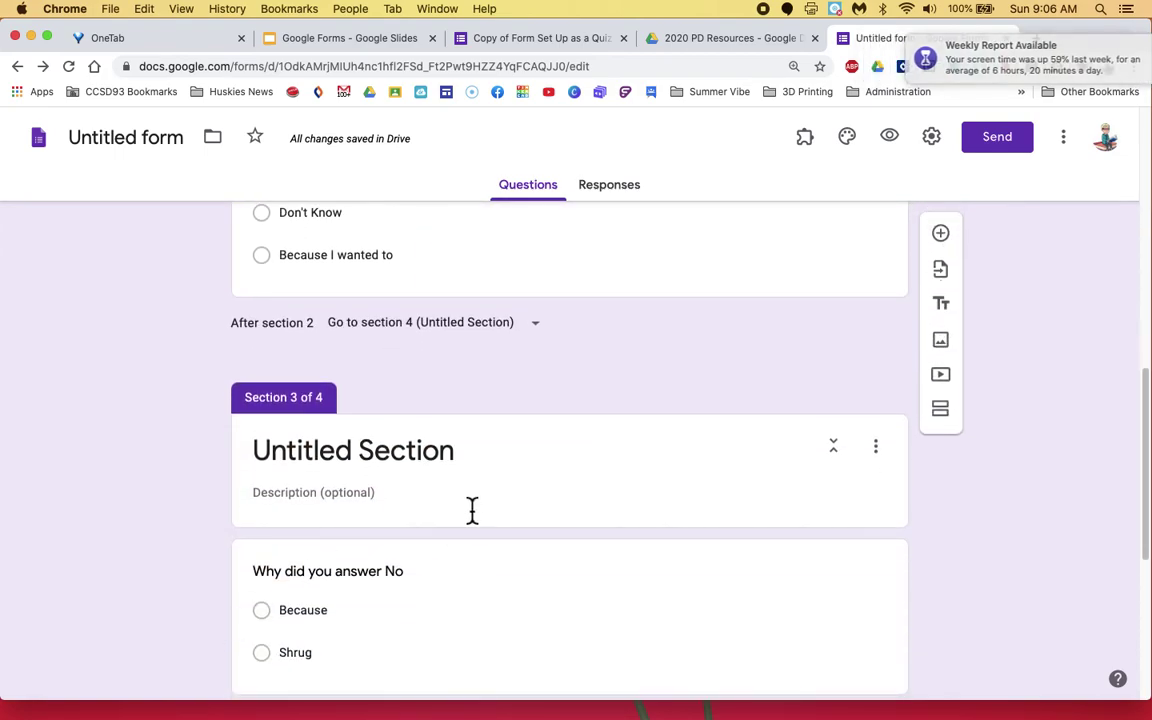
{"action": "scroll", "coordinate": [455, 553], "scroll_direction": "down", "scroll_amount": 2}
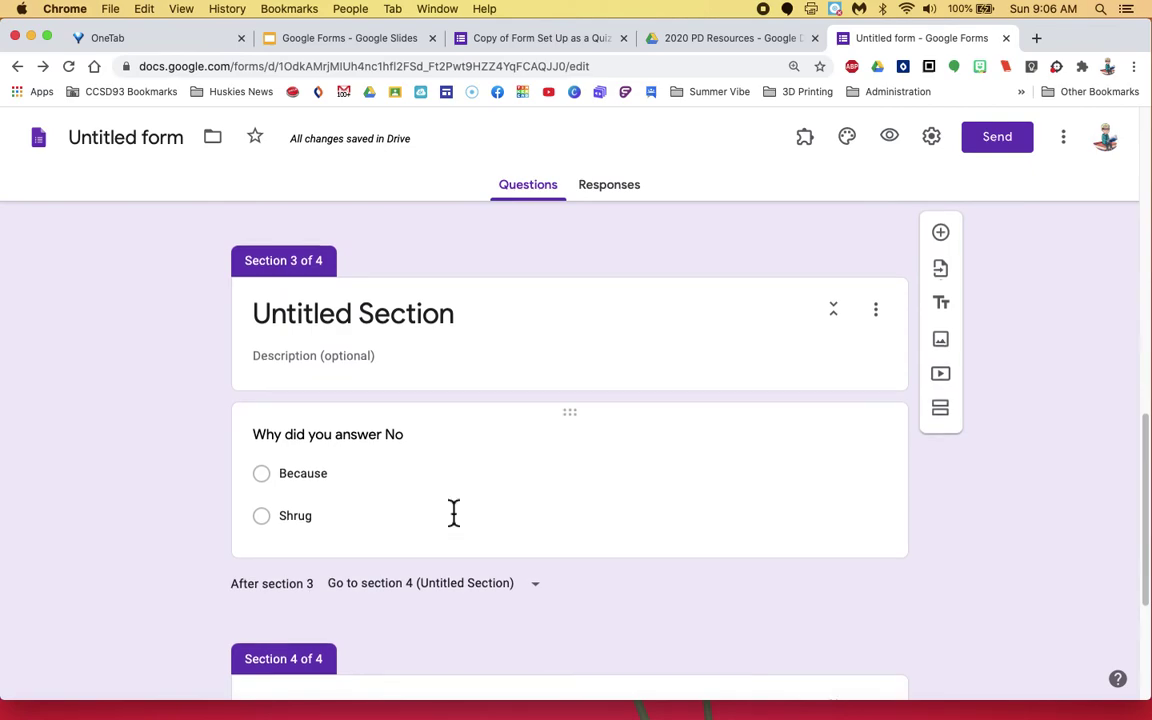
{"action": "scroll", "coordinate": [455, 520], "scroll_direction": "down", "scroll_amount": 5}
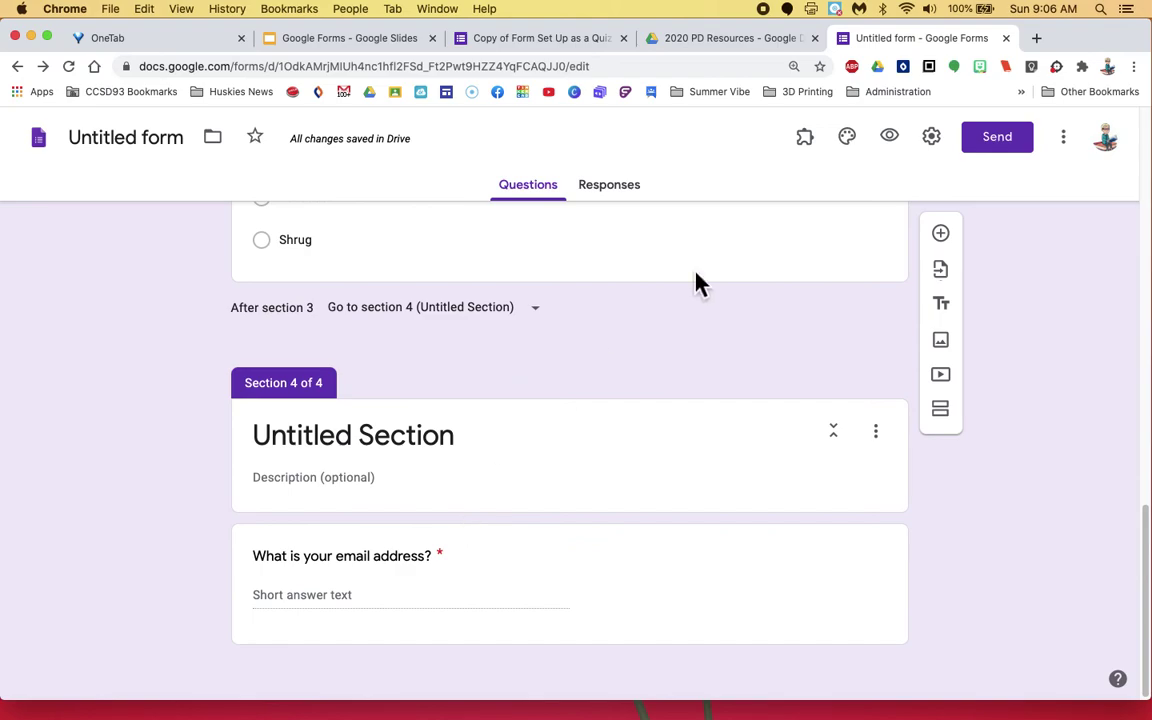
Preview the form and test the Yes path, answering "Because I wanted to" and continuing to the shared email section
{"action": "left_click", "coordinate": [892, 141]}
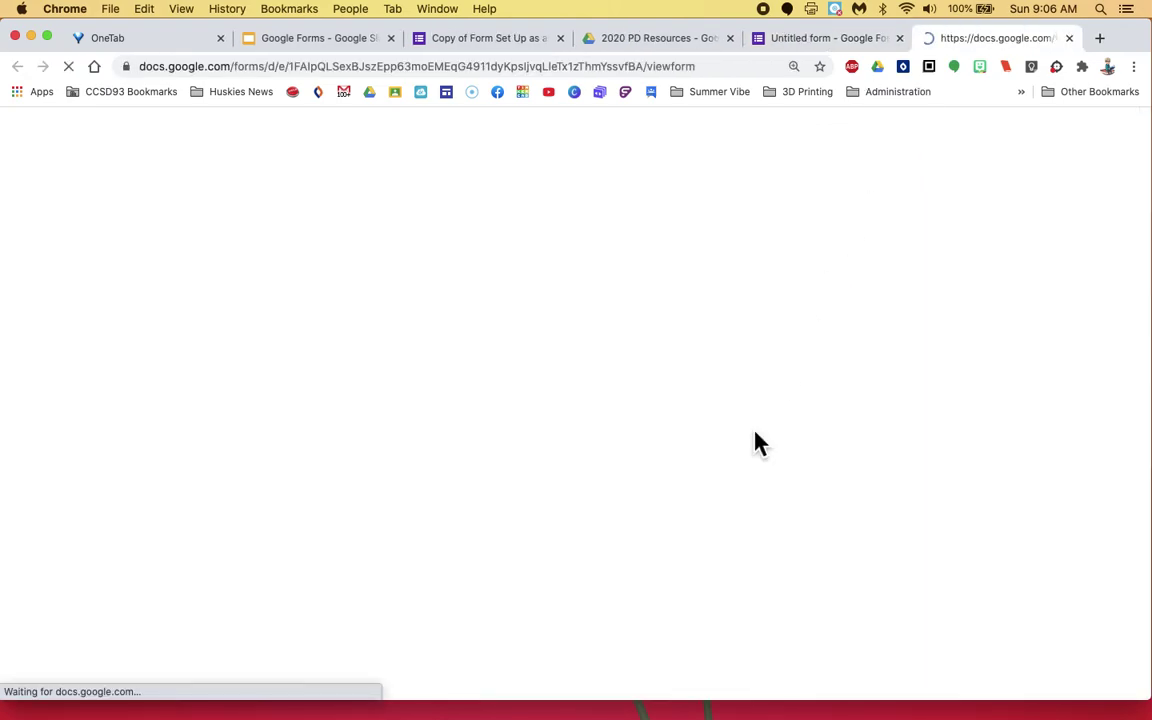
{"action": "left_click", "coordinate": [339, 322]}
{"action": "left_click", "coordinate": [347, 418]}
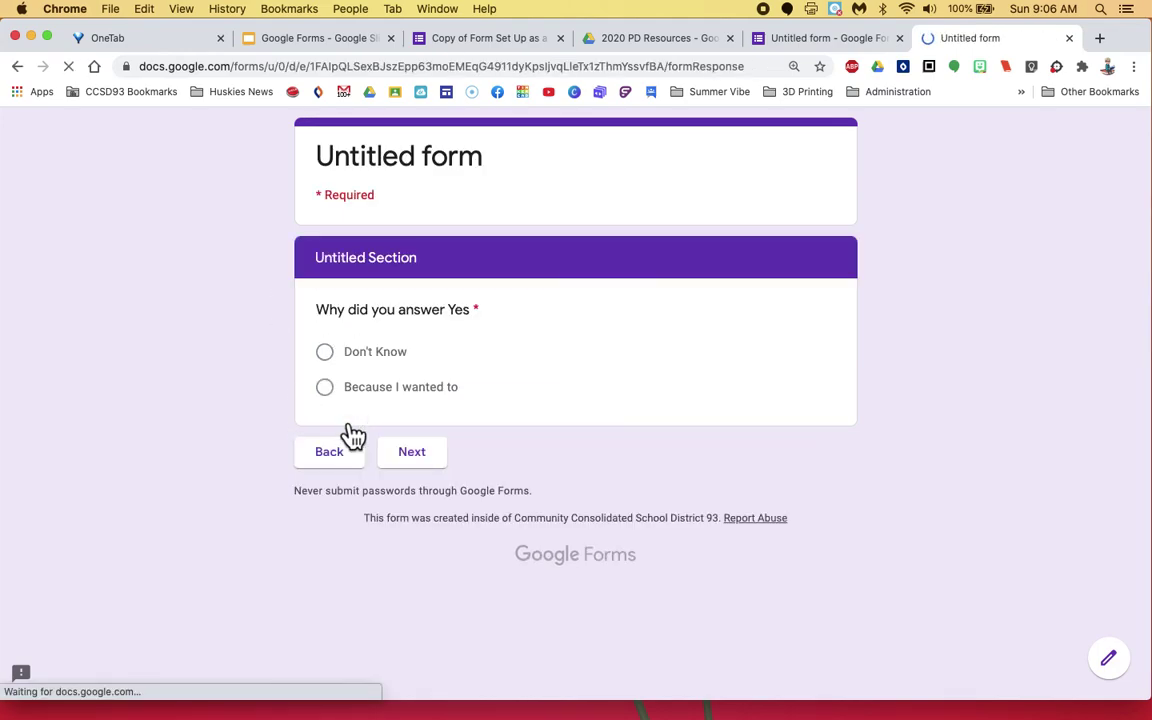
{"action": "left_click", "coordinate": [326, 390]}
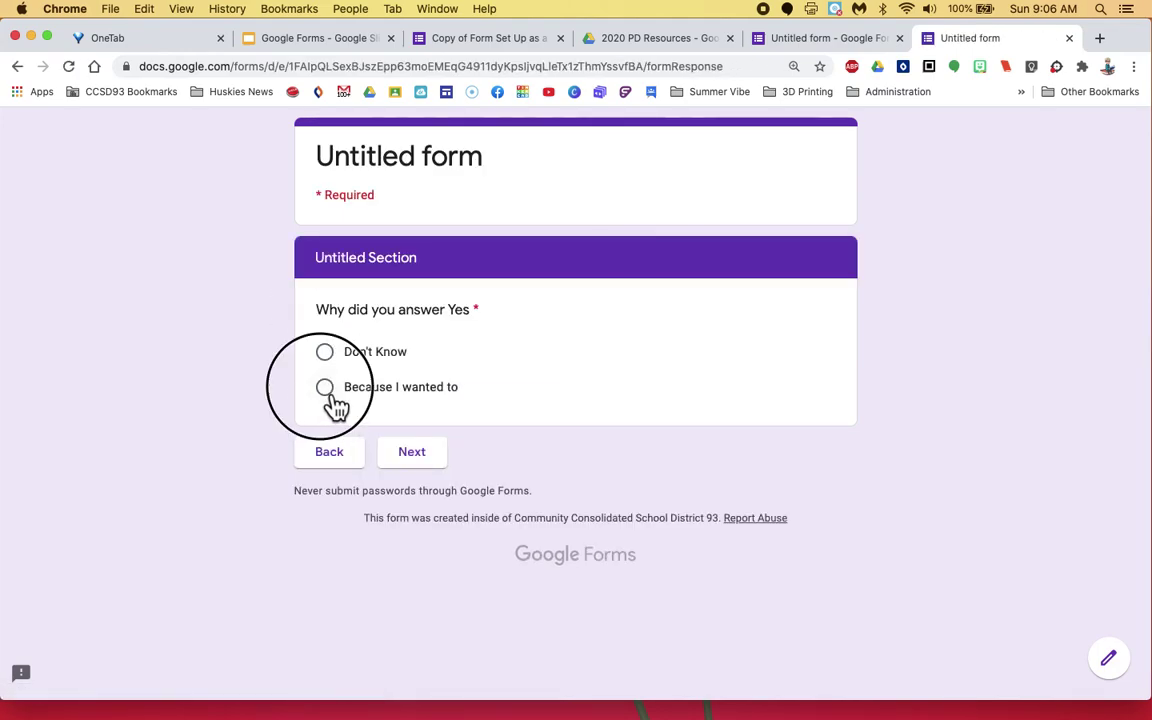
{"action": "left_click", "coordinate": [432, 465]}
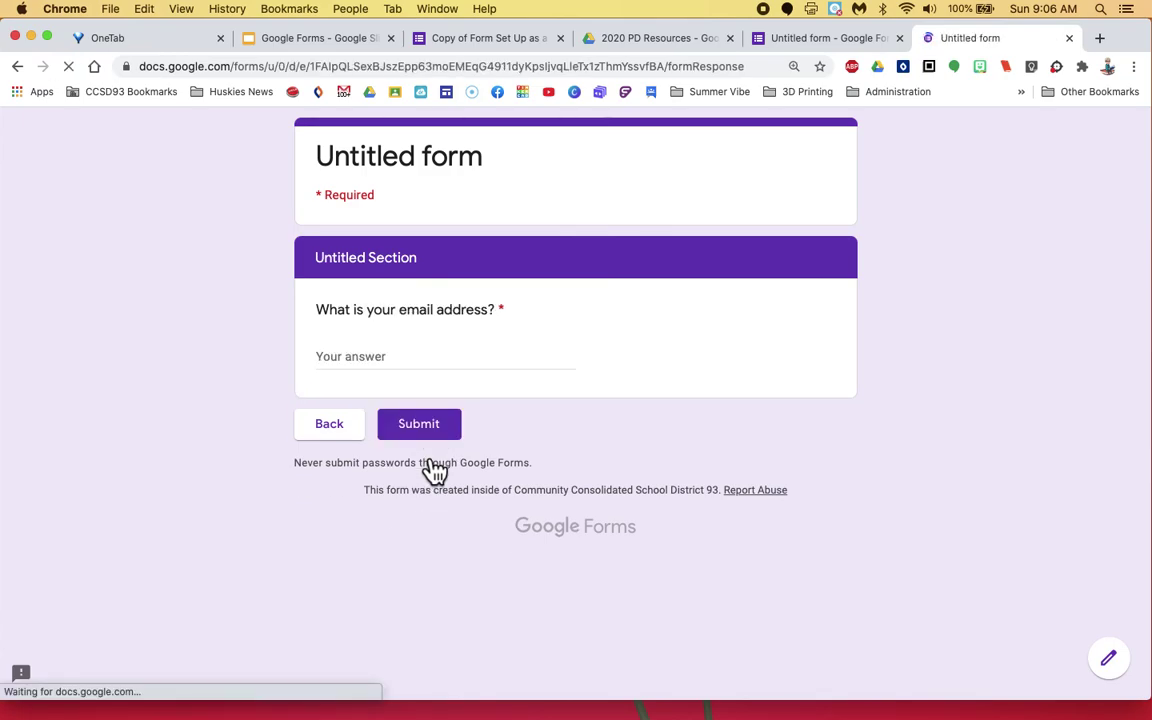
Return to the preview's first question and test the No path, answering "Shrug" and continuing to the shared email section
{"action": "left_click", "coordinate": [343, 432]}
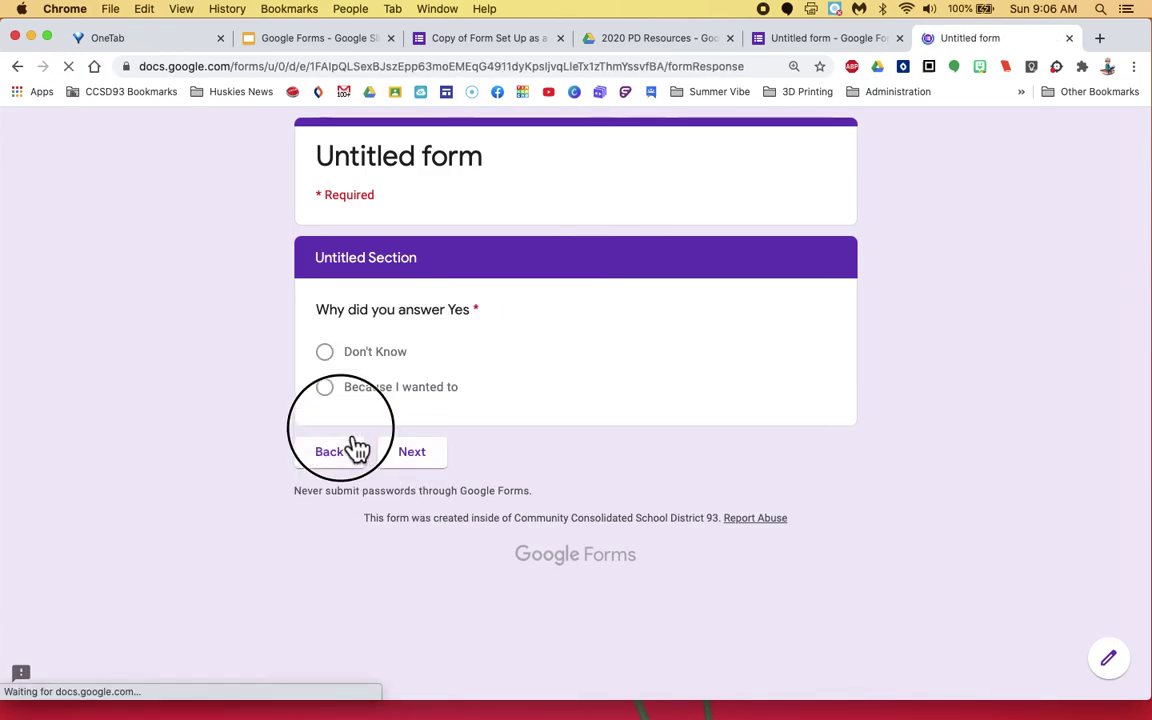
{"action": "left_click", "coordinate": [345, 450]}
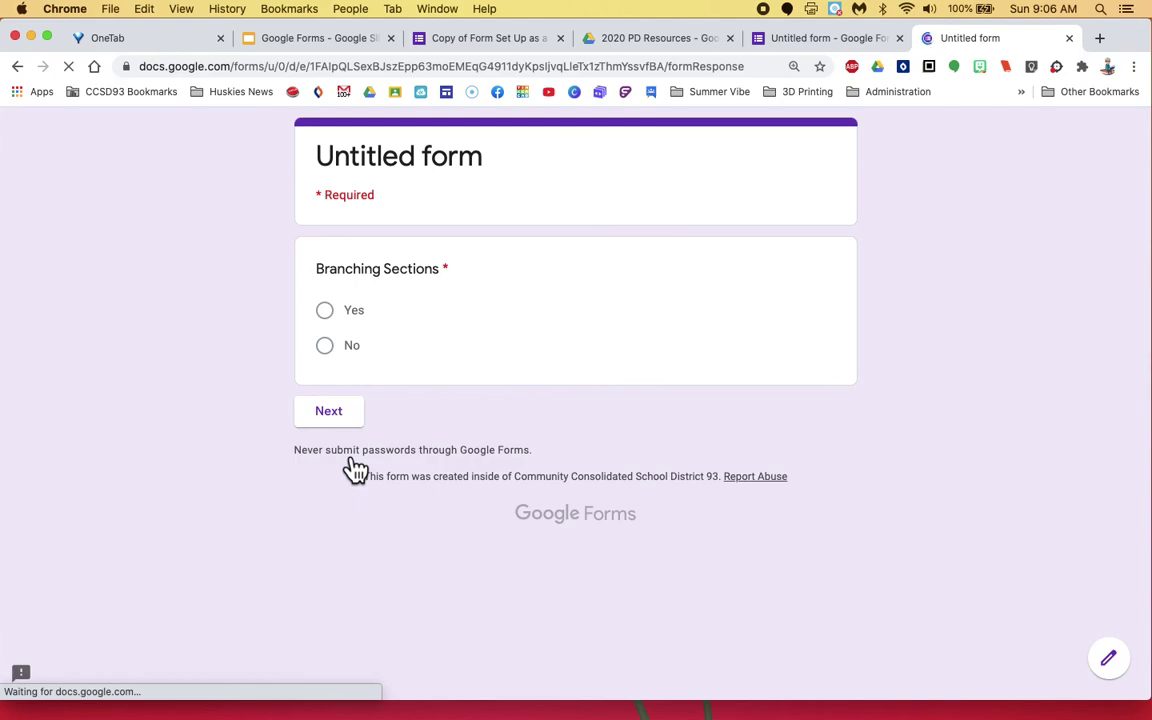
{"action": "left_click", "coordinate": [325, 346]}
{"action": "left_click", "coordinate": [342, 418]}
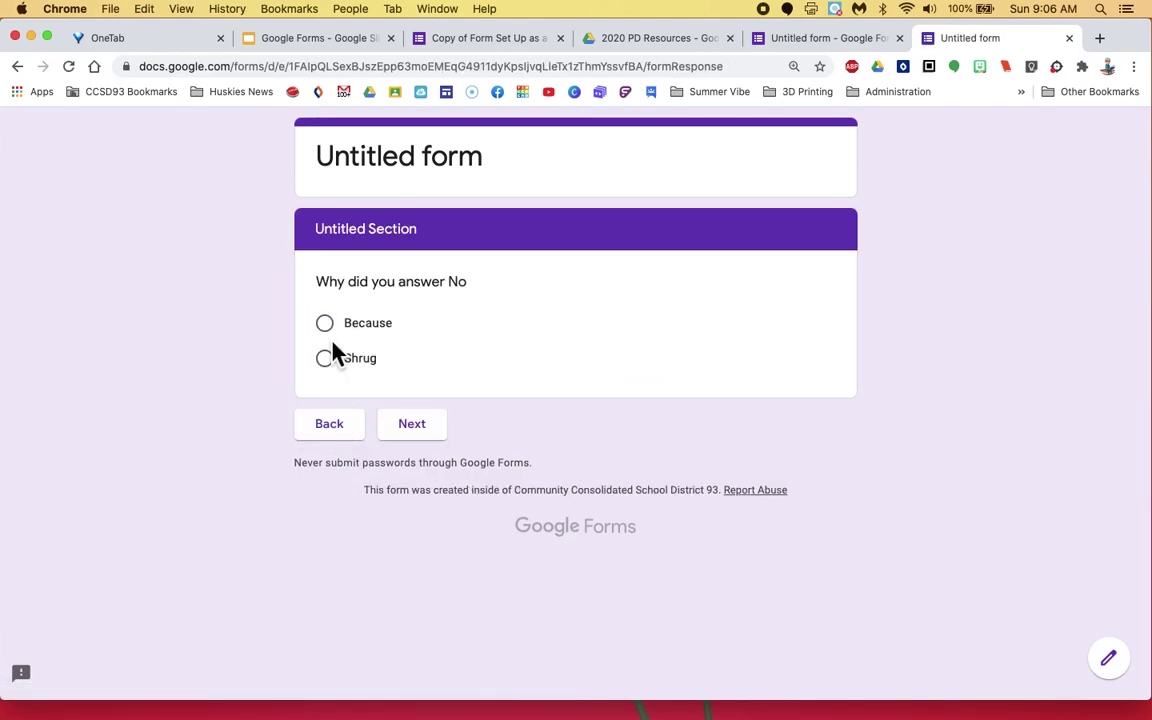
{"action": "left_click", "coordinate": [326, 360]}
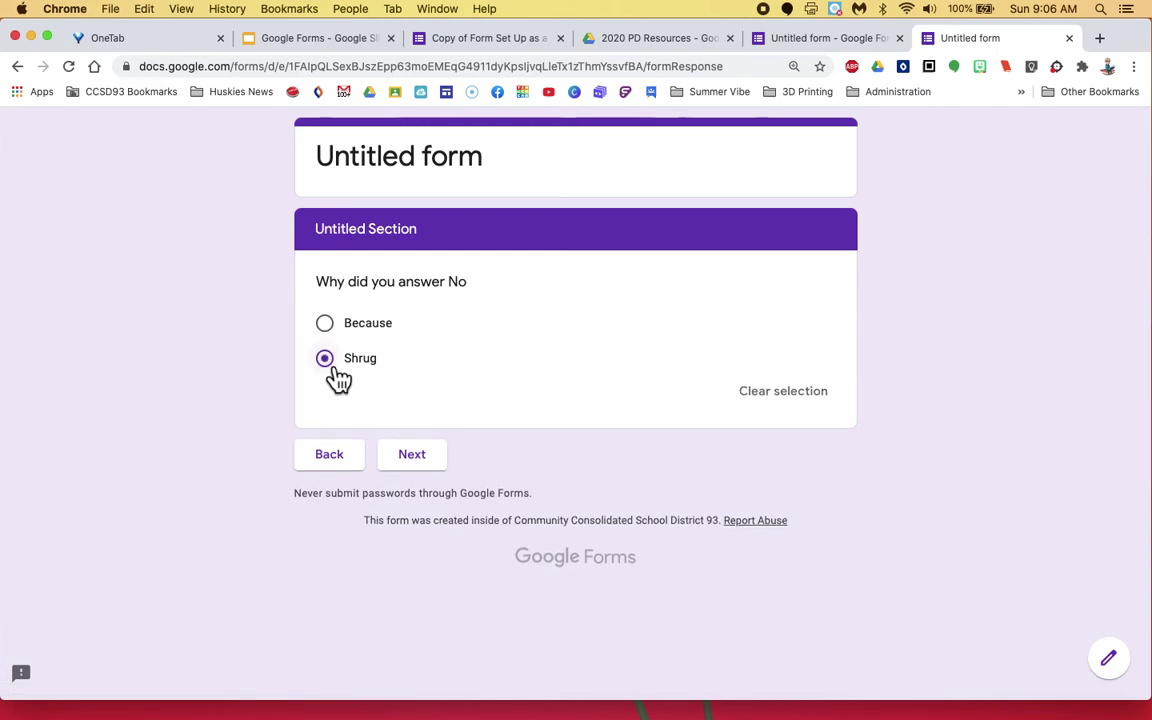
{"action": "left_click", "coordinate": [422, 464]}
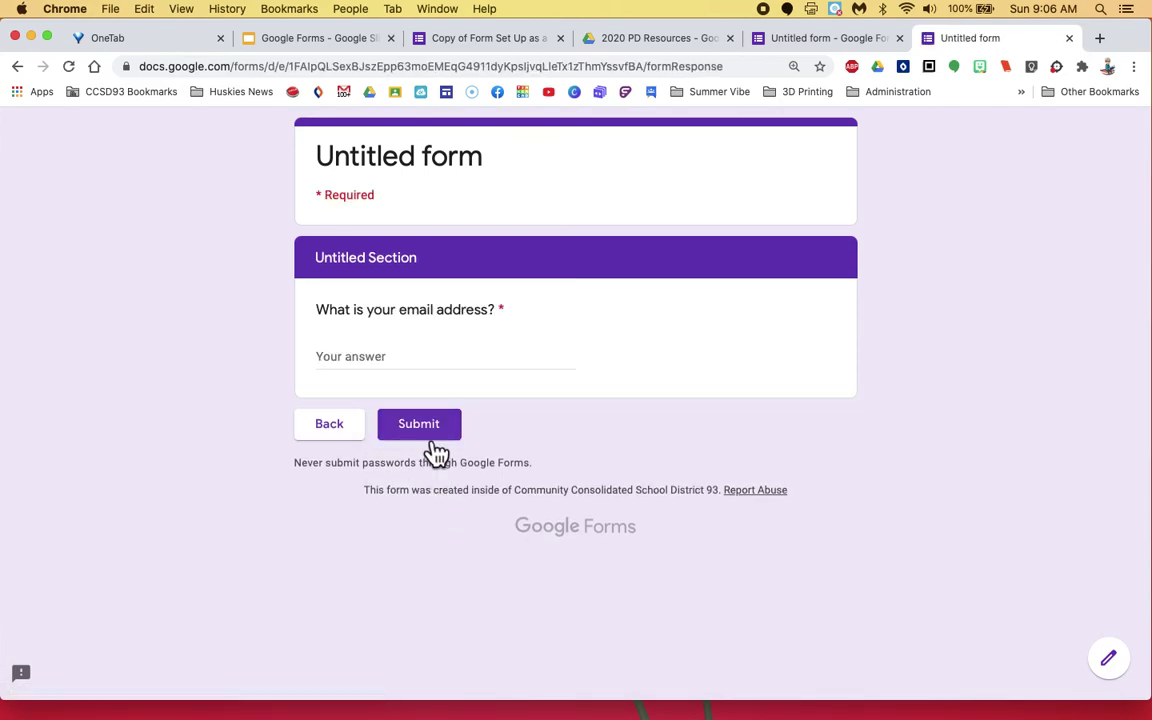